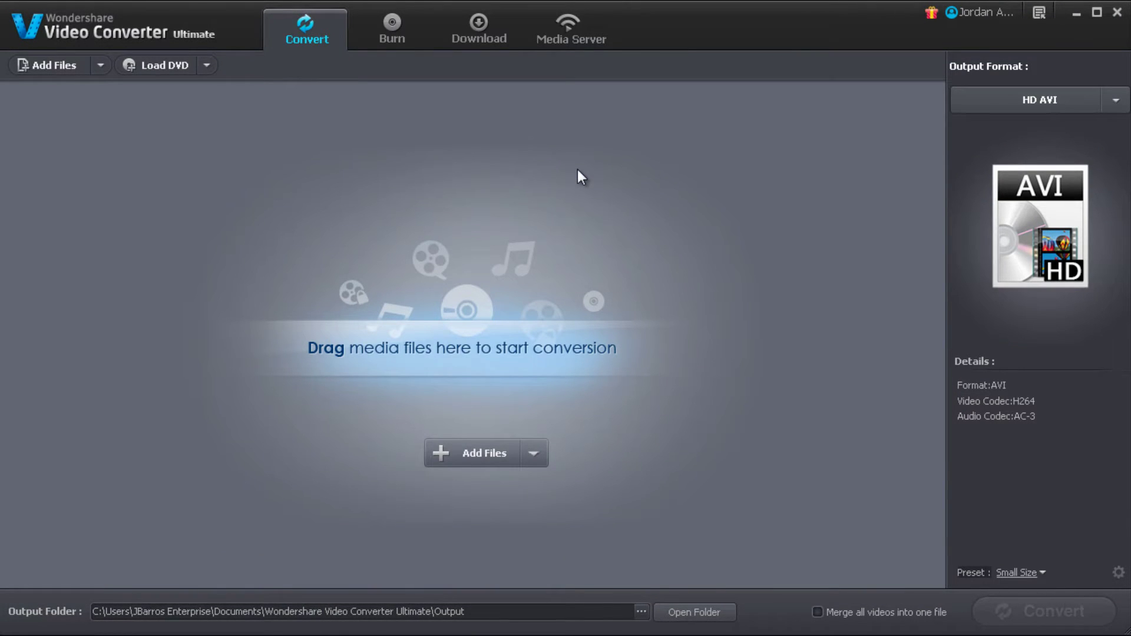
Add the video file How To Embed Tweet In Blogs Posts On WordPress.mov to the conversion list
left_click(484, 455)
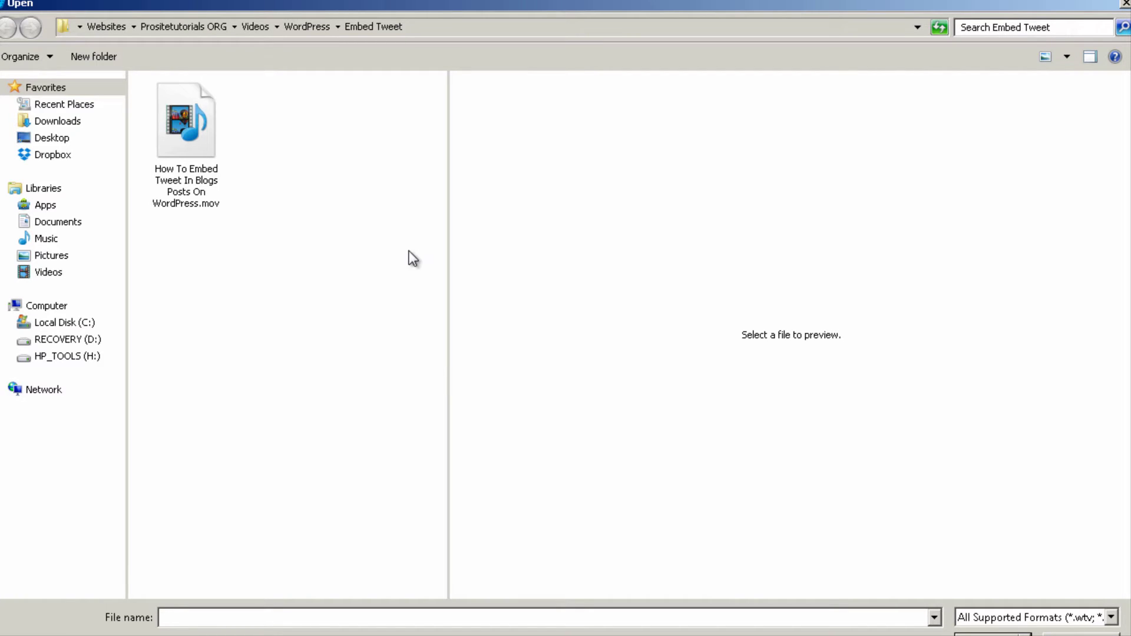
left_click(195, 136)
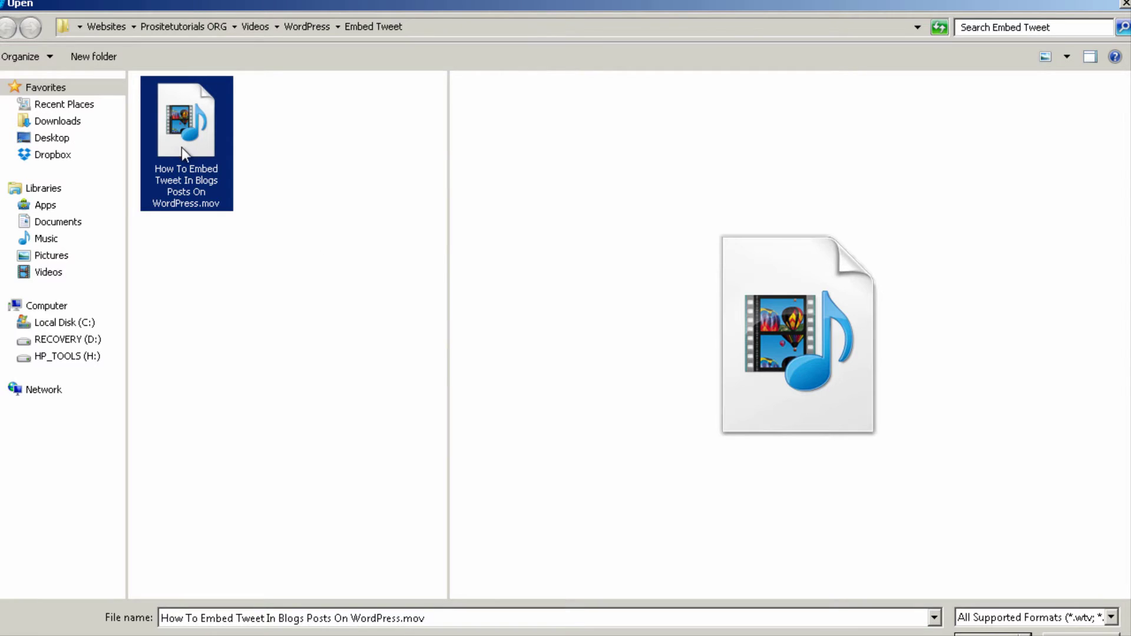
key("Return")
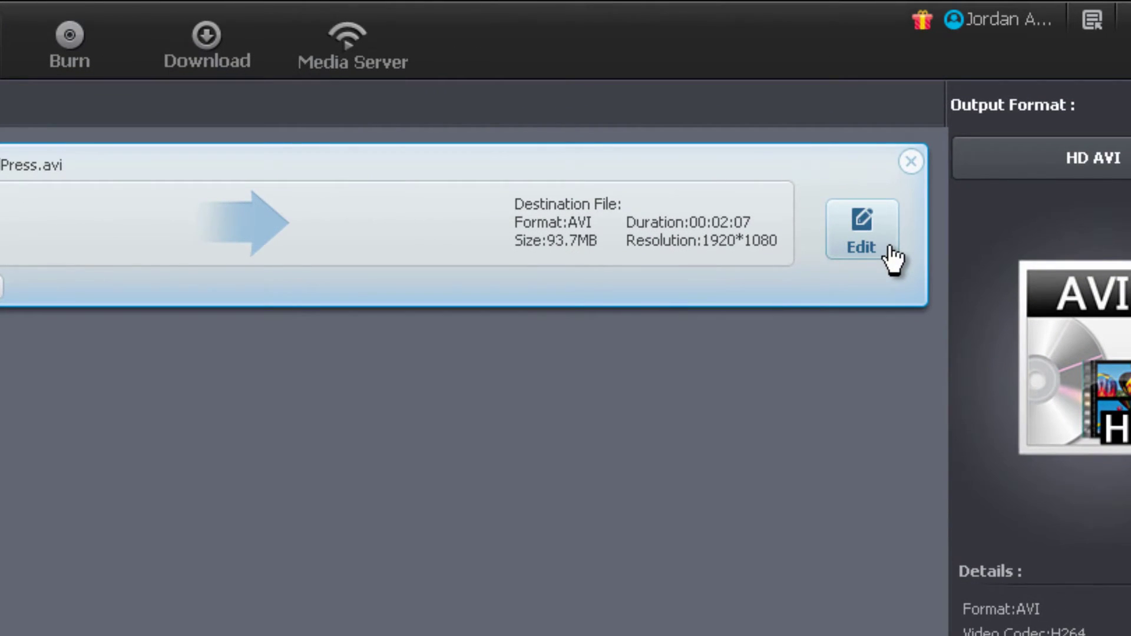
Open the video for editing, pause playback and add a trim marker spanning from about 00:00:14 to about 00:01:38
left_click(890, 250)
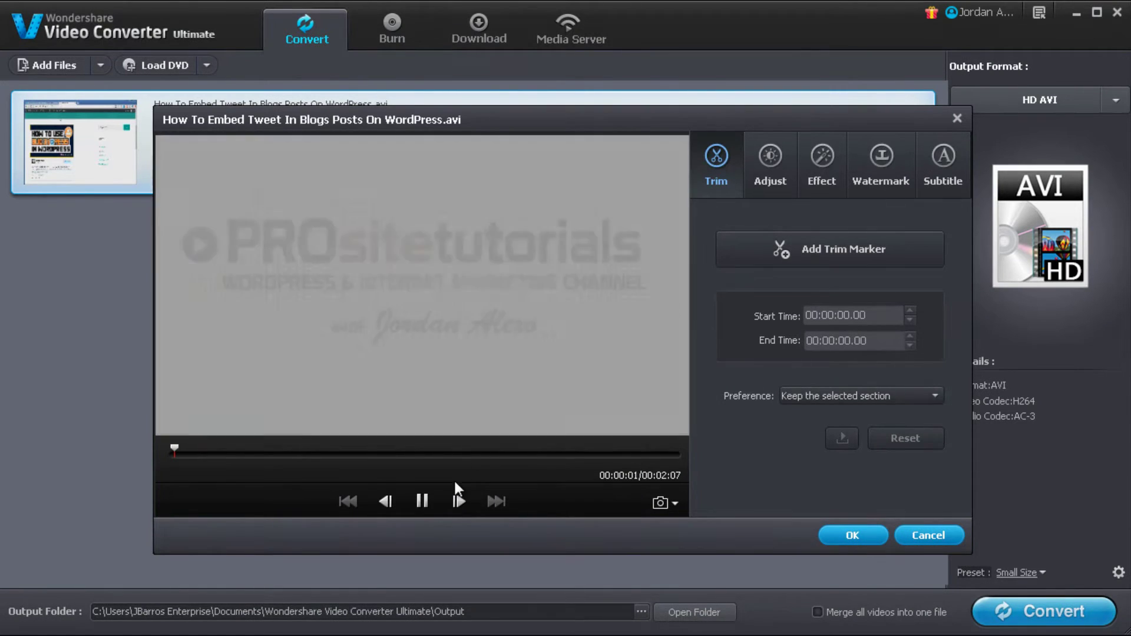
left_click(422, 501)
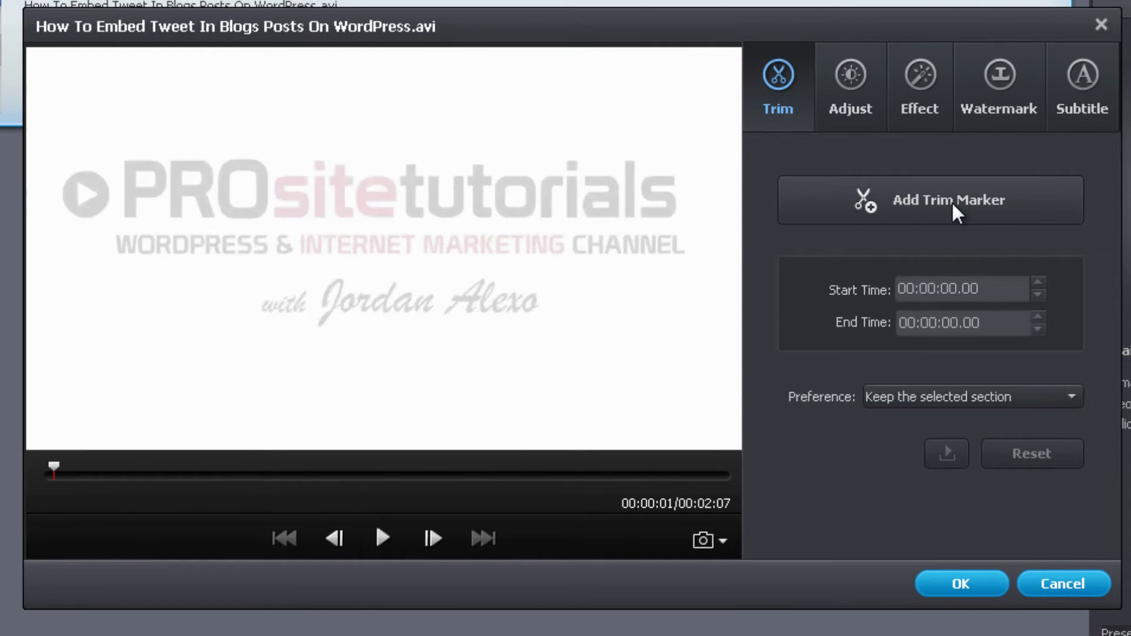
left_click(1022, 214)
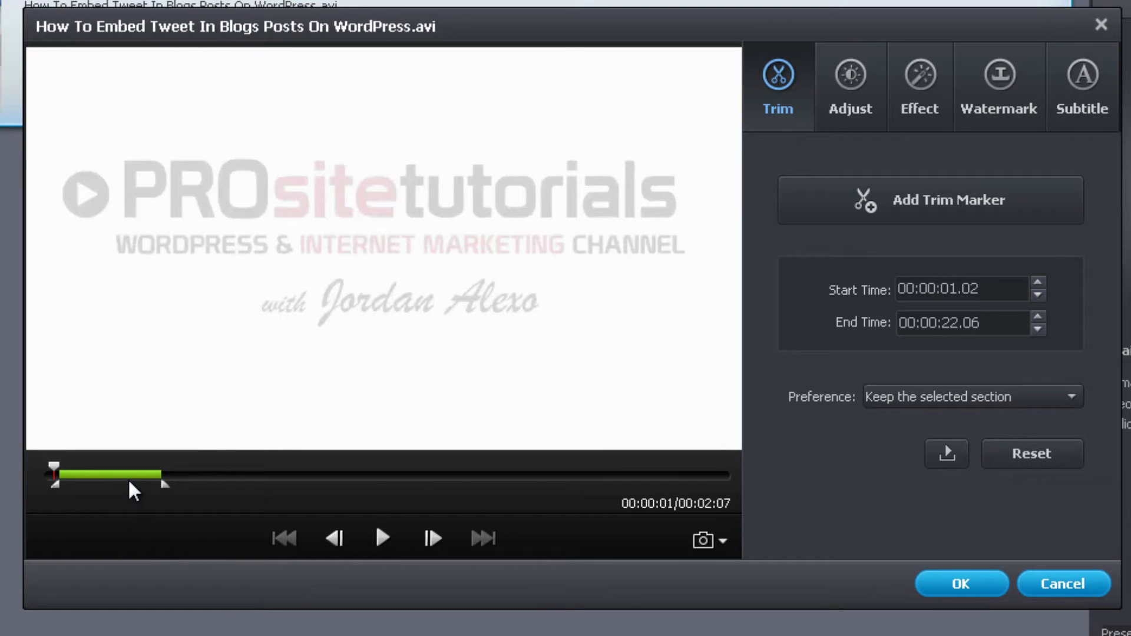
left_click_drag(55, 484, 571, 491)
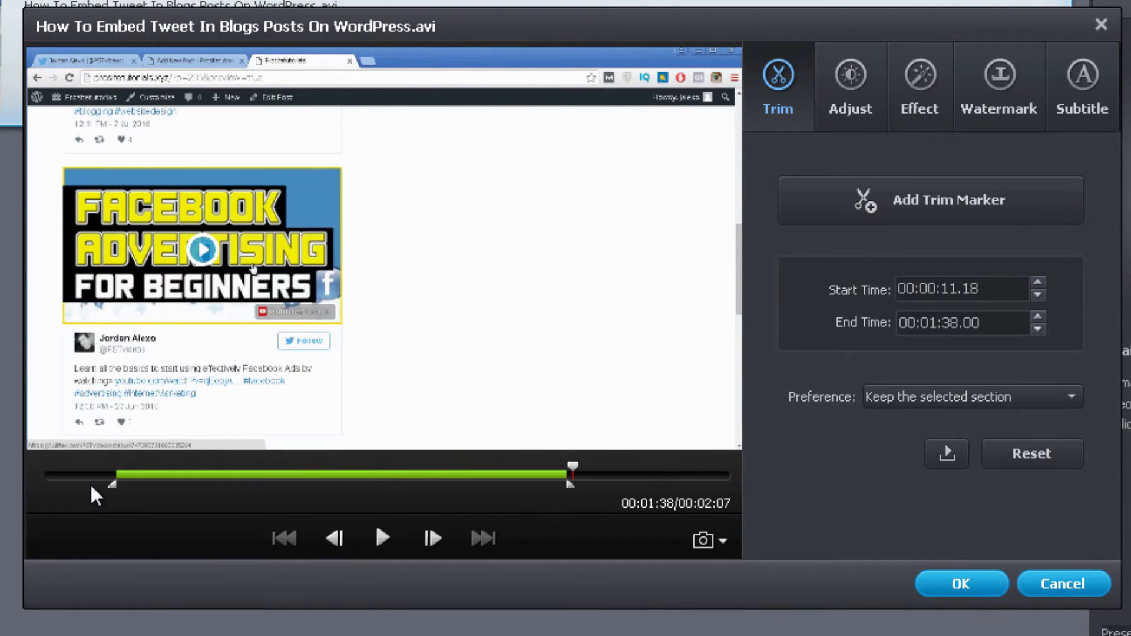
left_click_drag(110, 484, 123, 485)
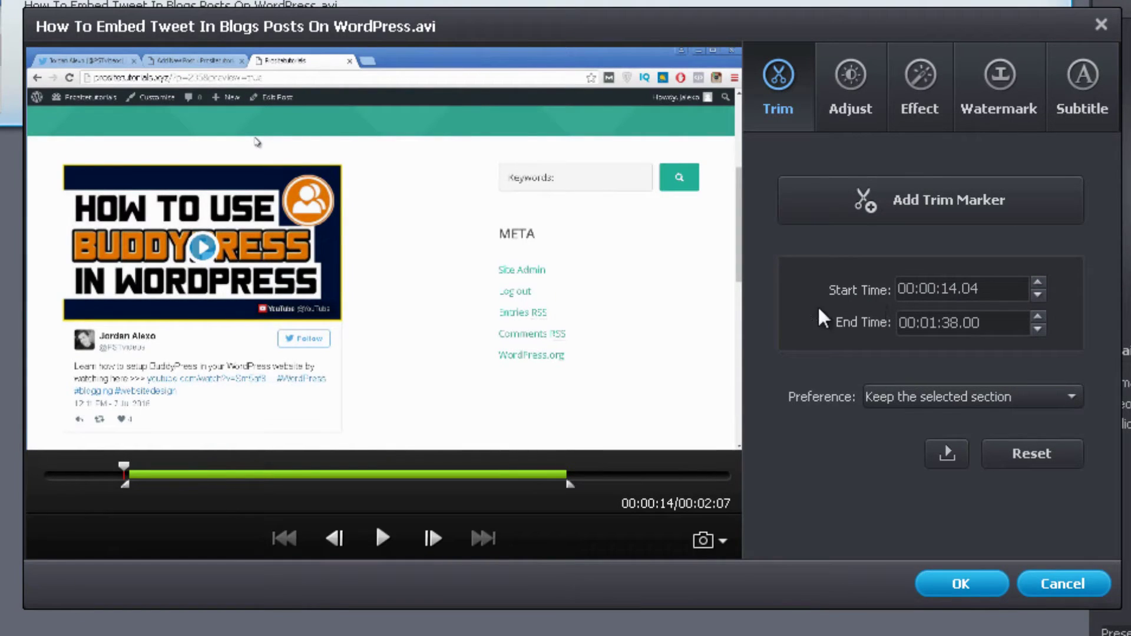
Set the trim start to 00:01:00.04 and the end to 00:01:50.00, with the preference to delete the selected section
left_click(931, 289)
type("100")
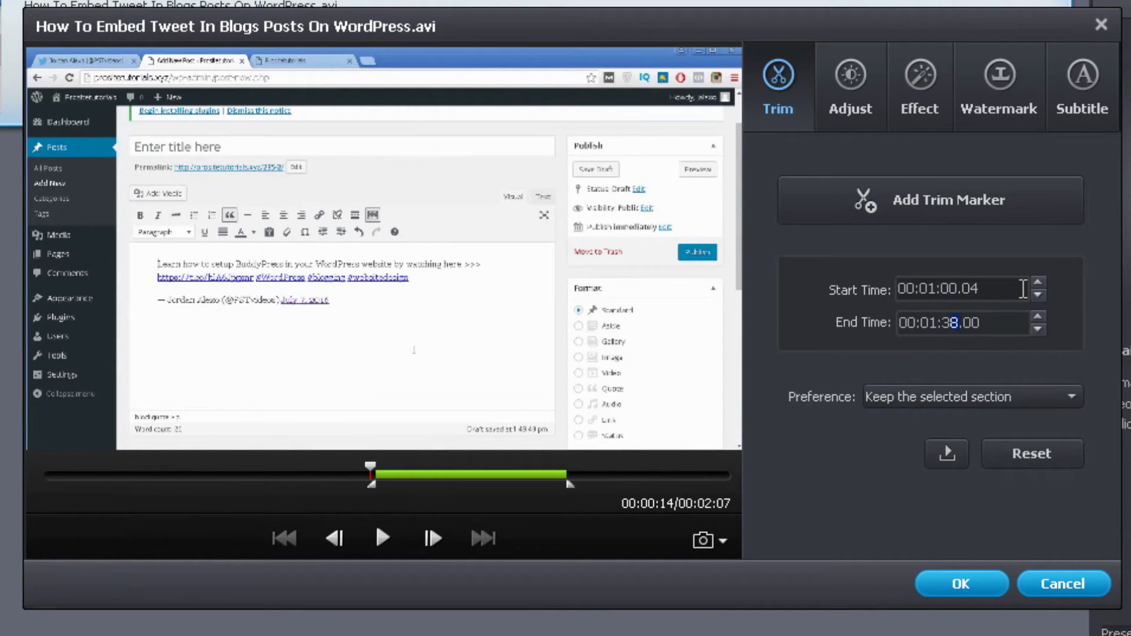
type("50")
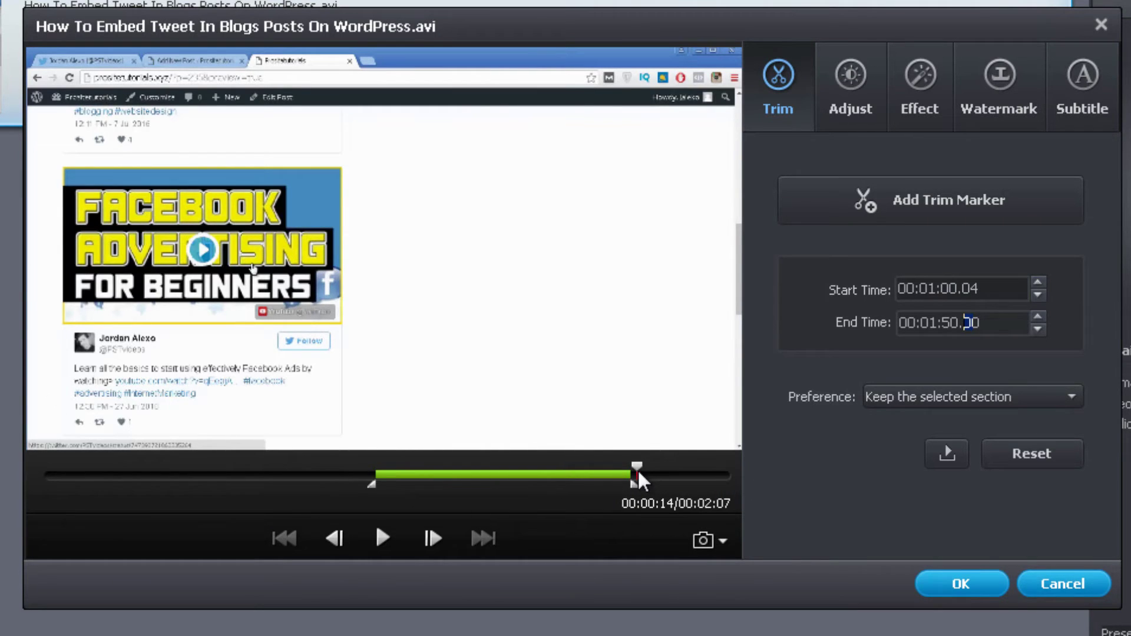
left_click(916, 398)
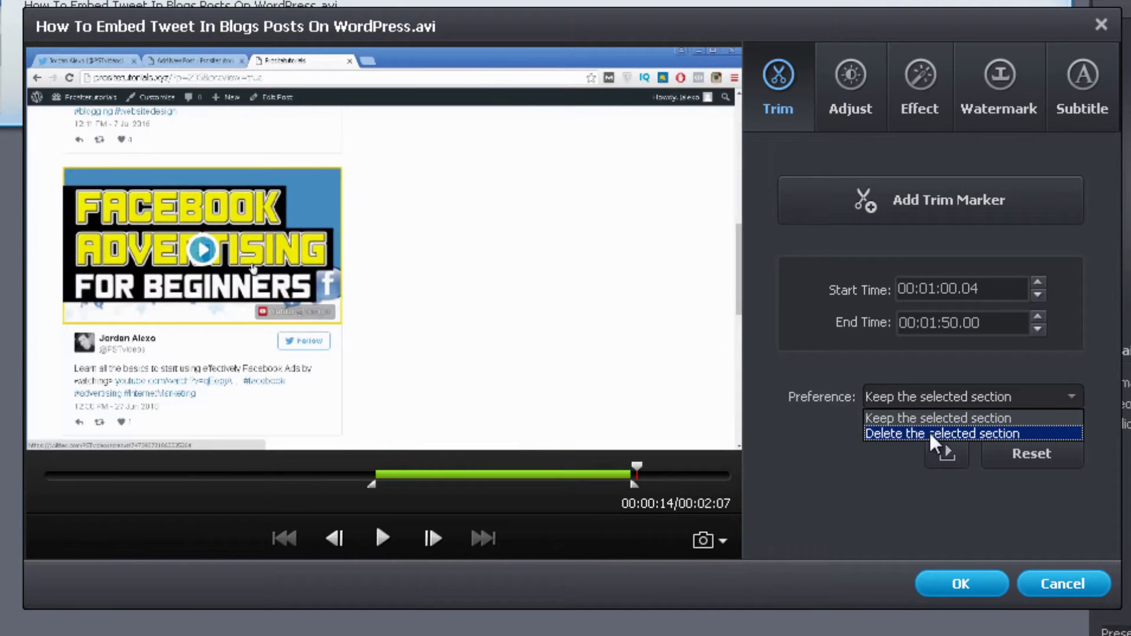
left_click(1033, 435)
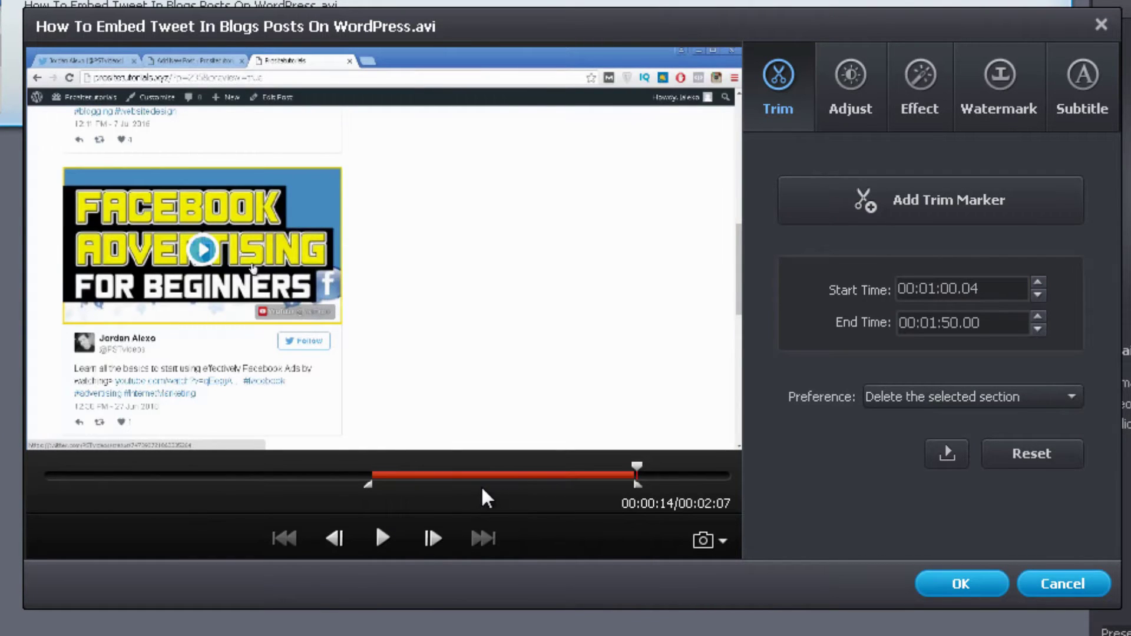
Try rotating the video in 90-degree increments, first counterclockwise and then clockwise, ending at its original orientation
left_click(850, 117)
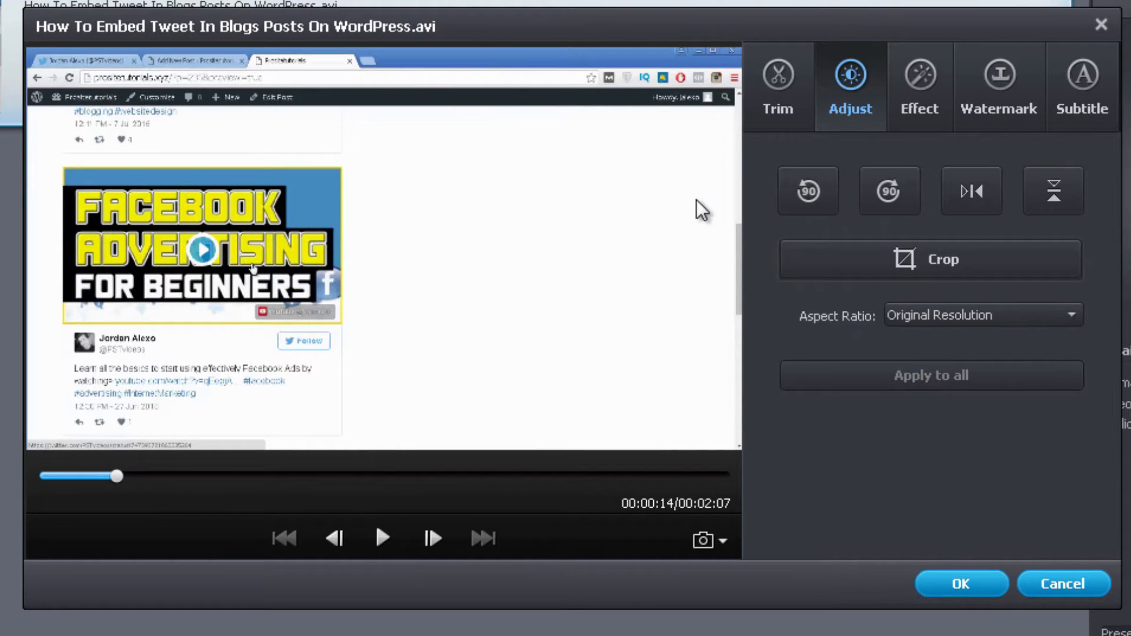
left_click(813, 197)
left_click(813, 197)
left_click(813, 198)
left_click(812, 197)
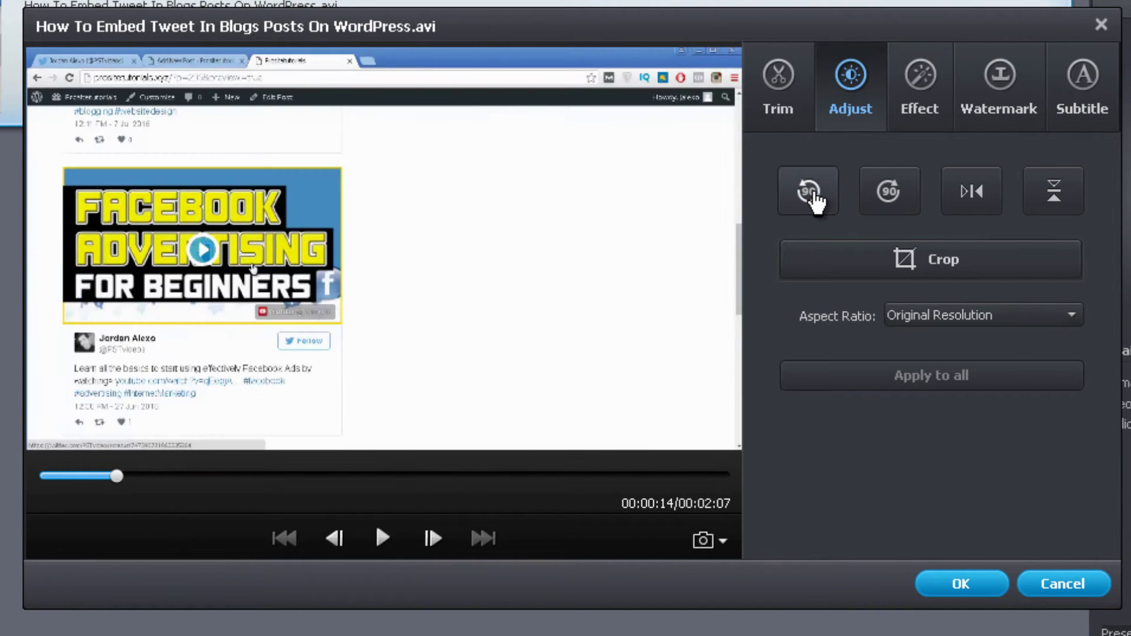
left_click(896, 191)
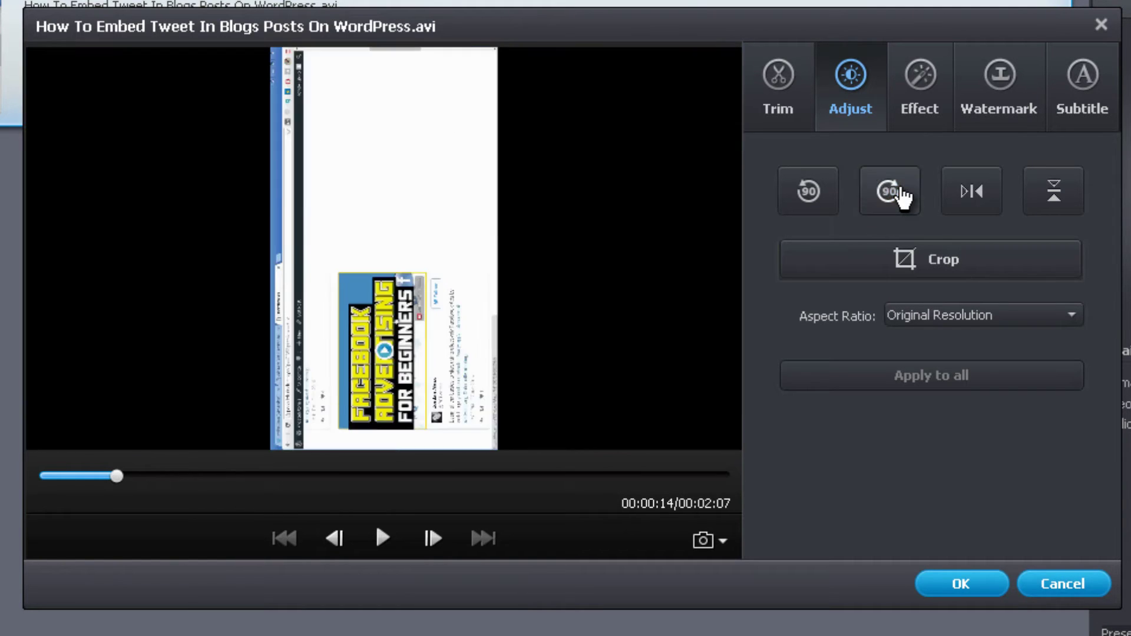
left_click(896, 191)
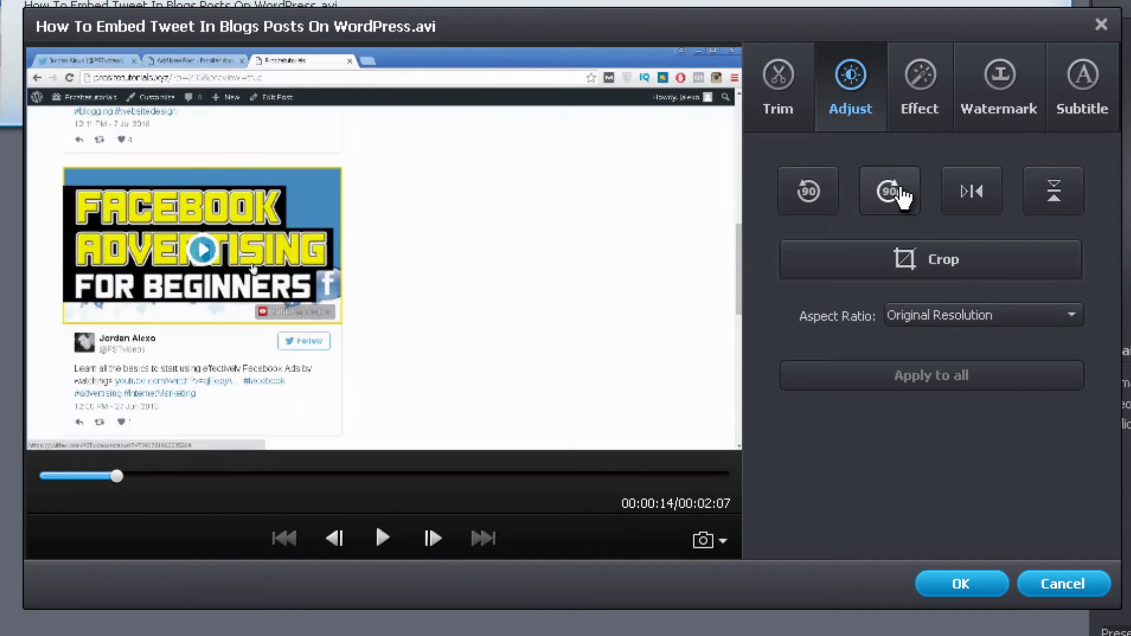
Try flipping the video horizontally and vertically, returning it to its original orientation each time
left_click(975, 201)
left_click(975, 200)
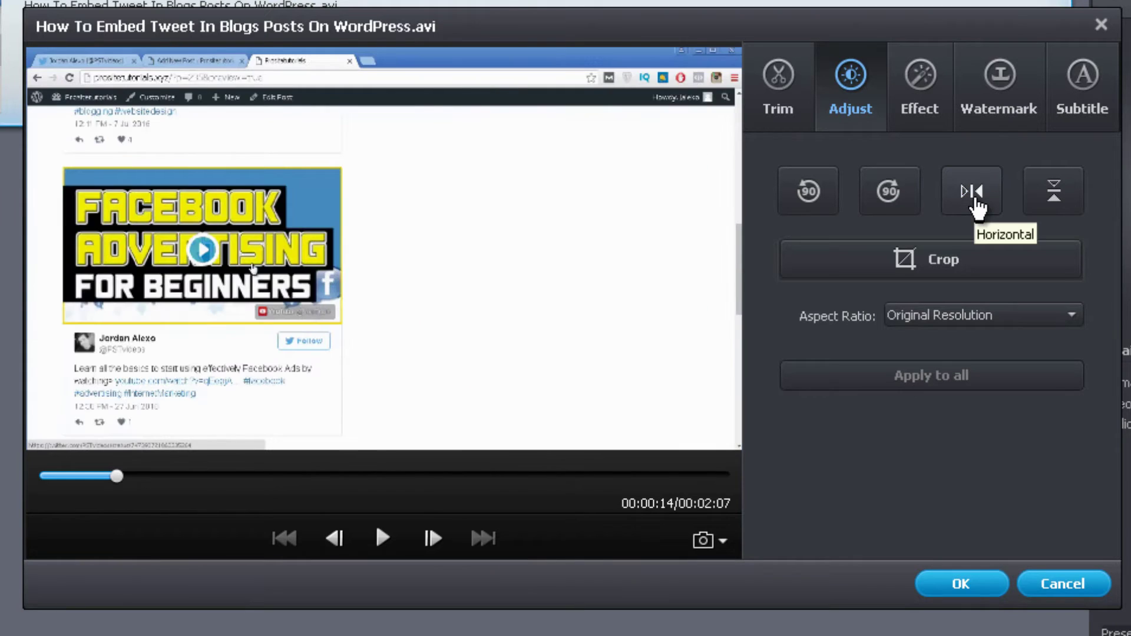
left_click(976, 202)
left_click(976, 203)
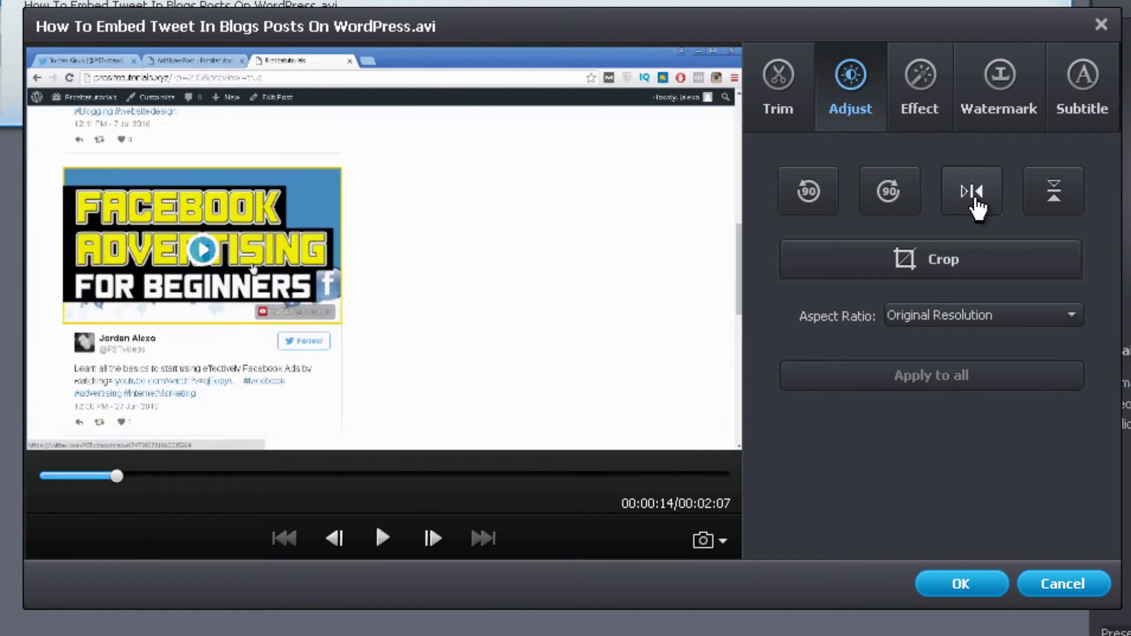
left_click(1044, 205)
left_click(1045, 205)
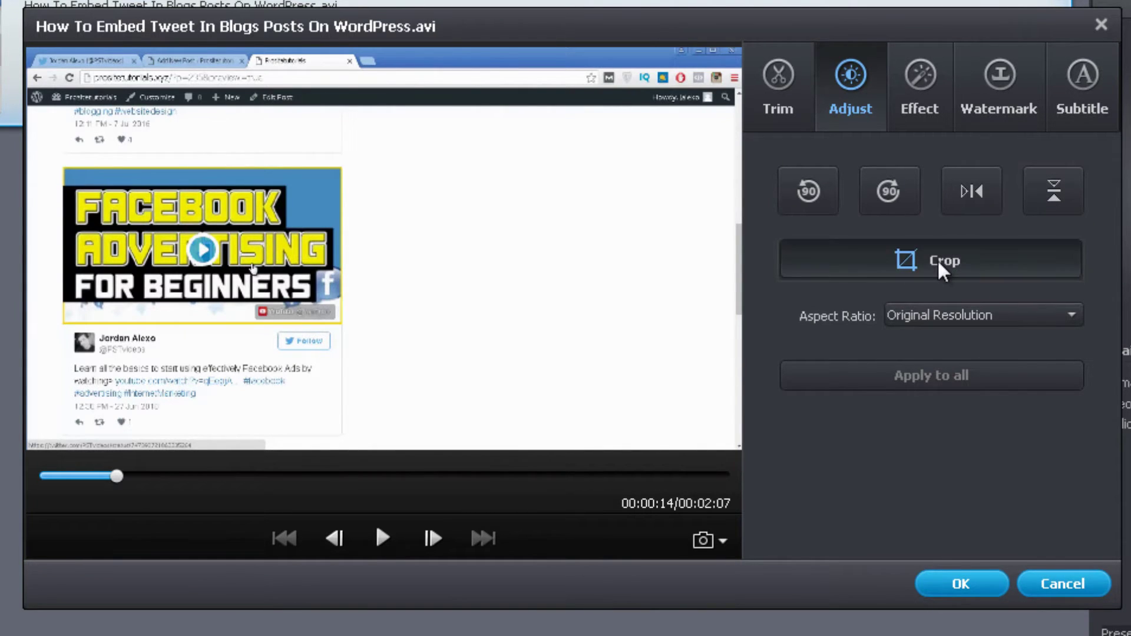
Crop the video to 1500 by 876, framing the embedded tweets without the browser header, and apply the crop
left_click(917, 269)
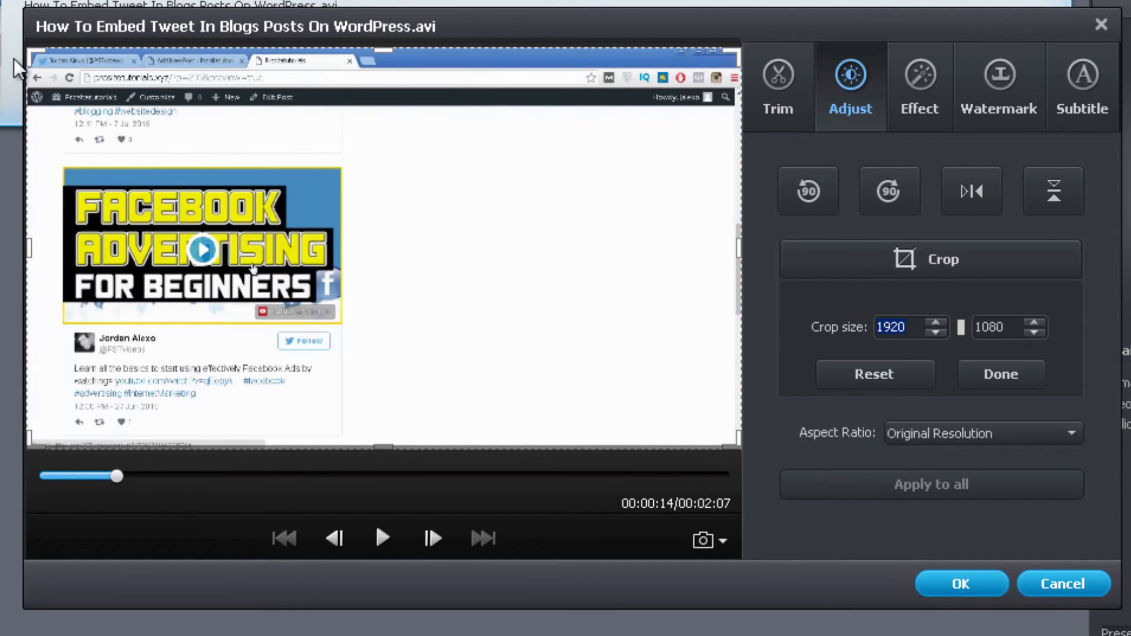
left_click_drag(37, 50, 194, 127)
left_click_drag(532, 268, 390, 243)
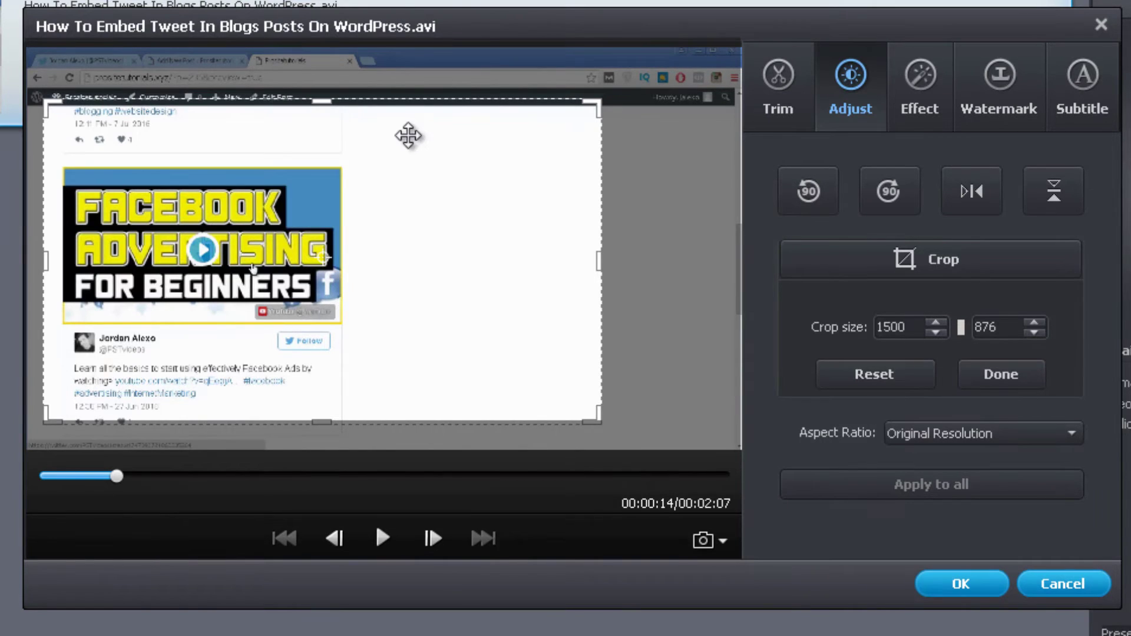
left_click(933, 264)
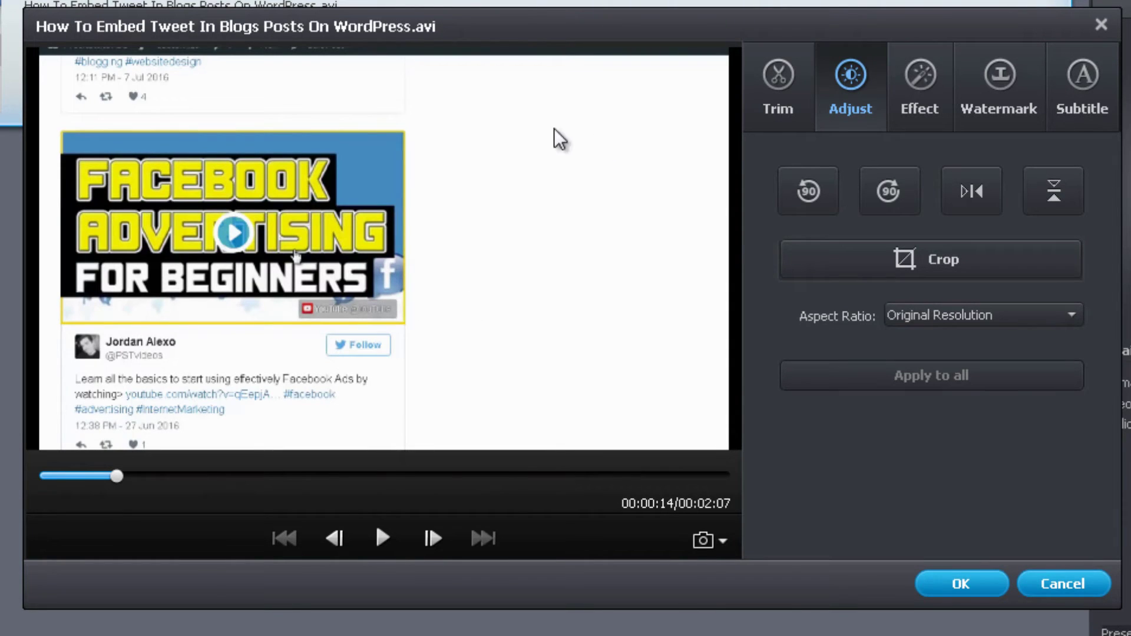
Adjust the video's effect settings to volume 84, brightness -7, contrast -29 and saturation 1
left_click(923, 101)
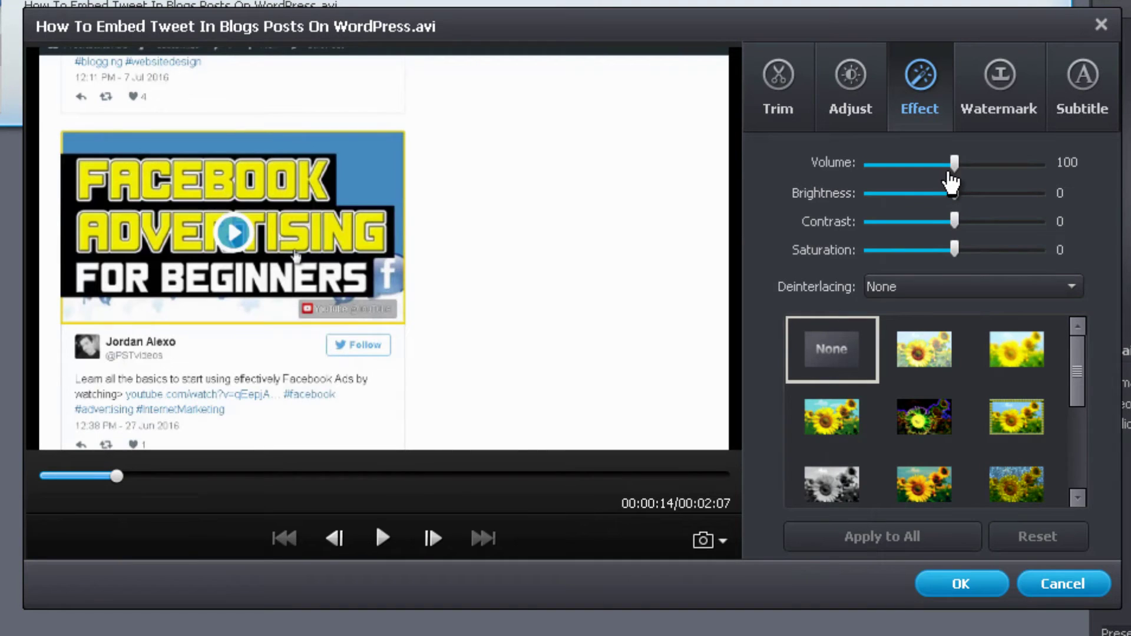
left_click_drag(955, 167, 958, 289)
Try several filter effects, settle on the fine snow filter and briefly play the video to preview it
left_click_drag(1084, 386, 977, 373)
left_click(929, 423)
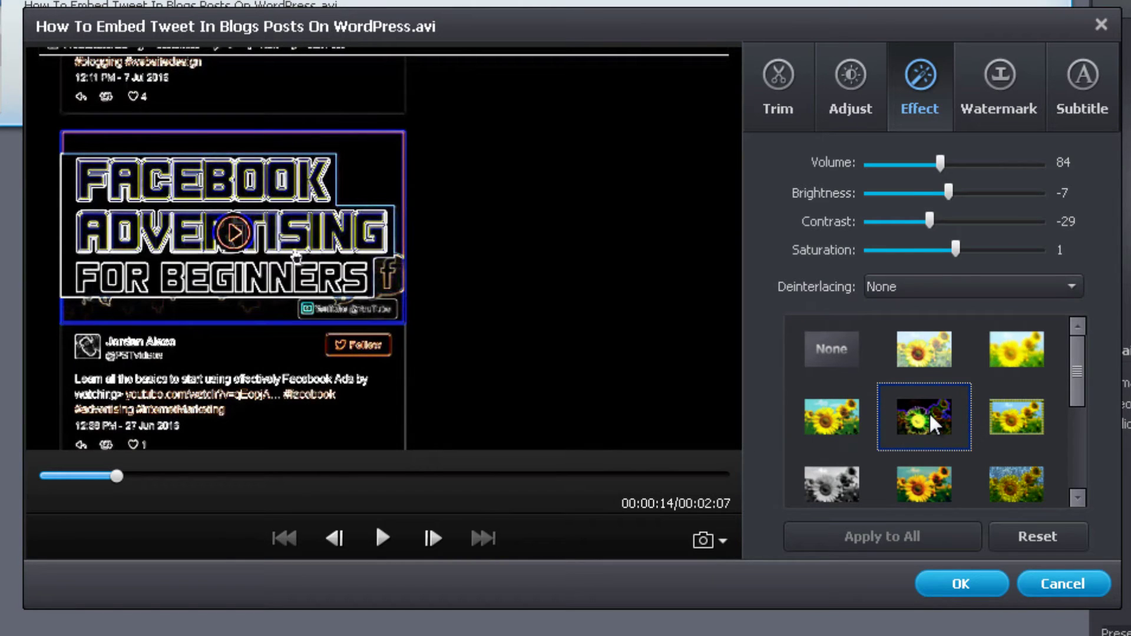
left_click(1026, 423)
left_click_drag(1076, 384, 1026, 444)
left_click(944, 421)
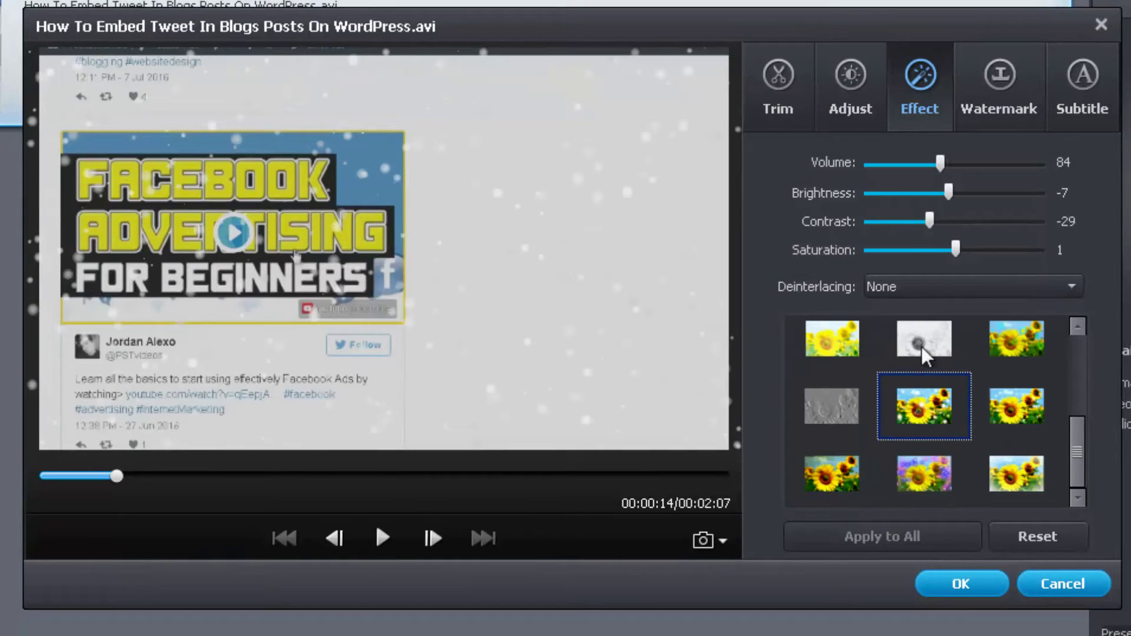
left_click(1010, 416)
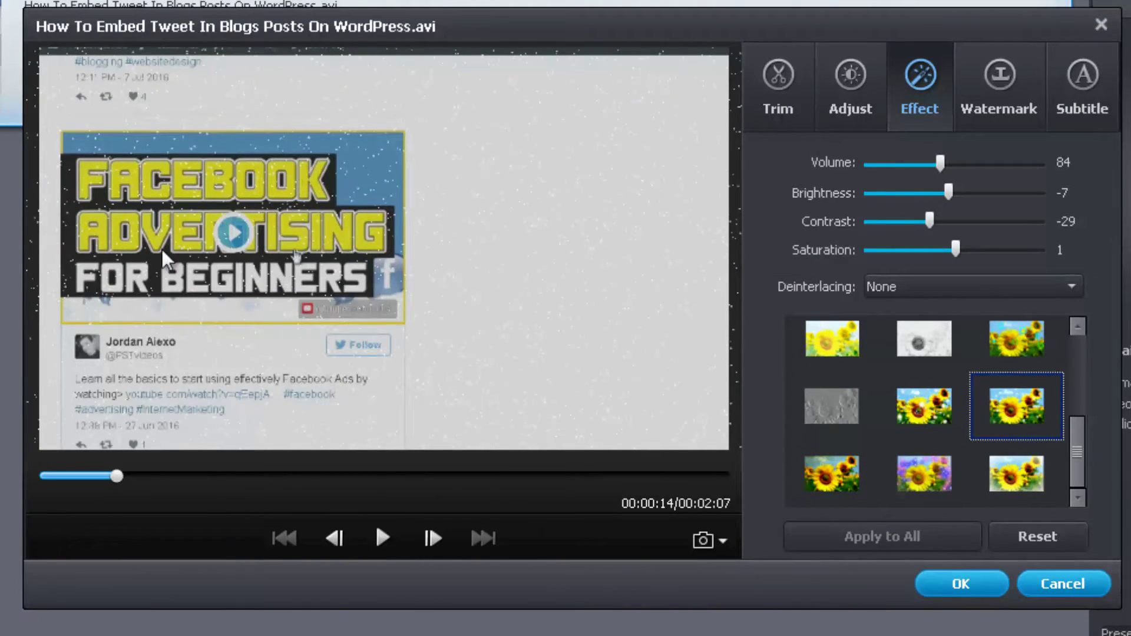
left_click(395, 553)
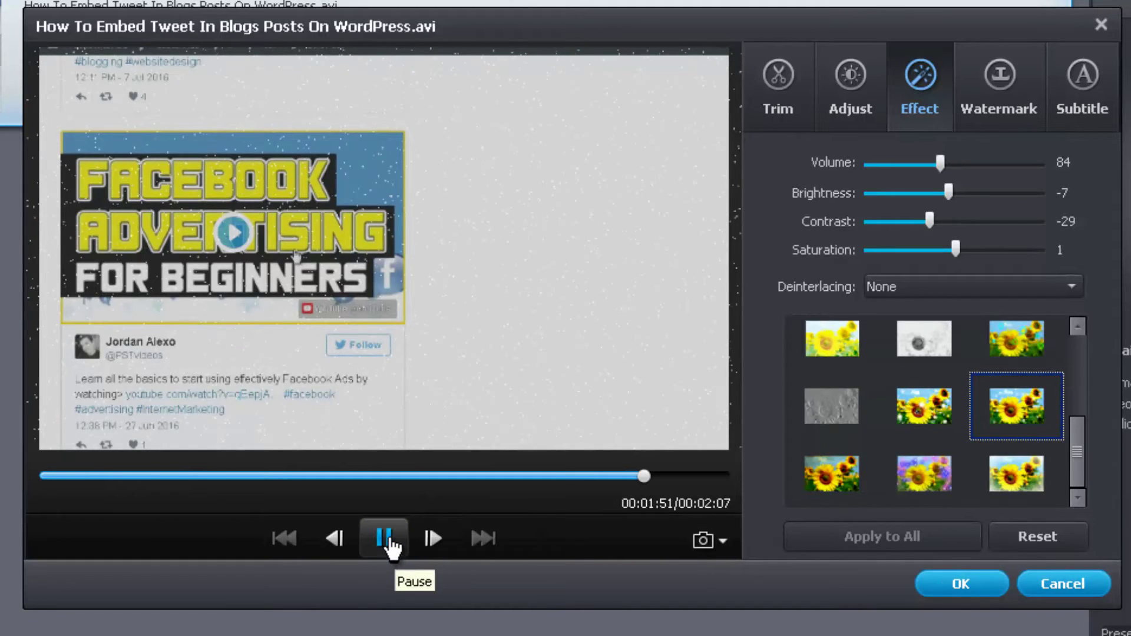
left_click(392, 548)
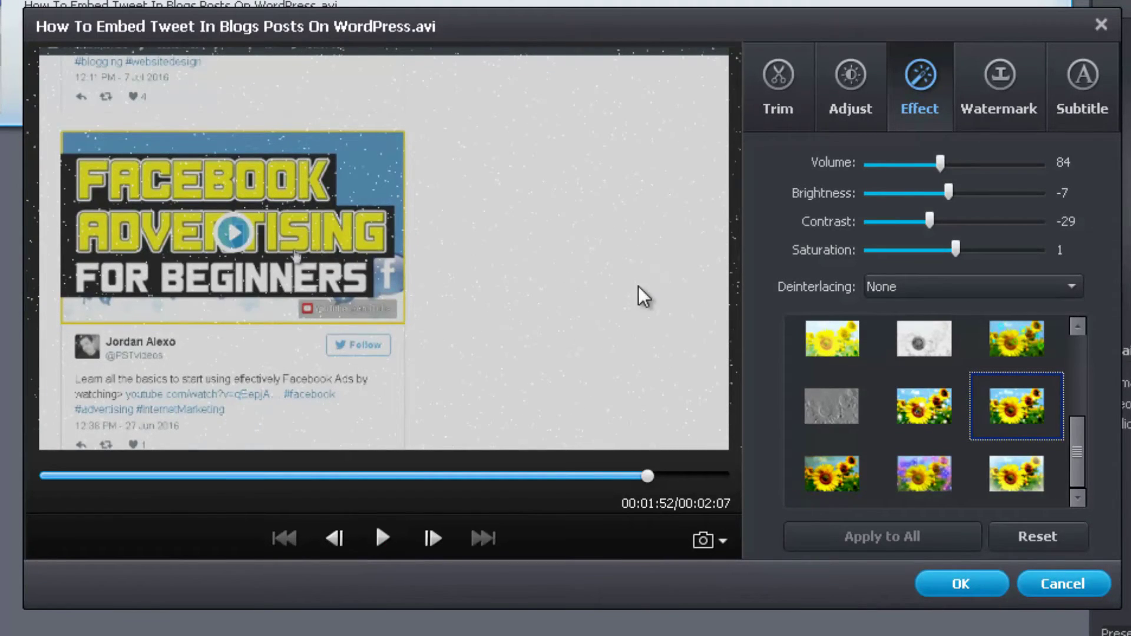
Add the text watermark "Prositetutorials", enlarge it and place it in the lower-right area of the video frame
left_click(992, 112)
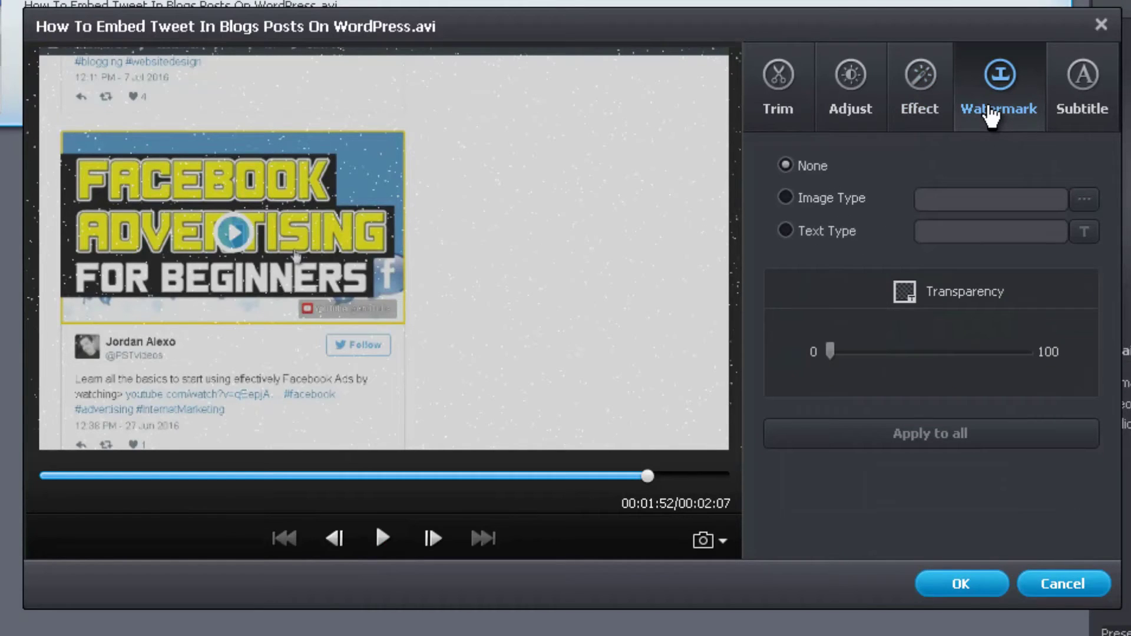
left_click(813, 196)
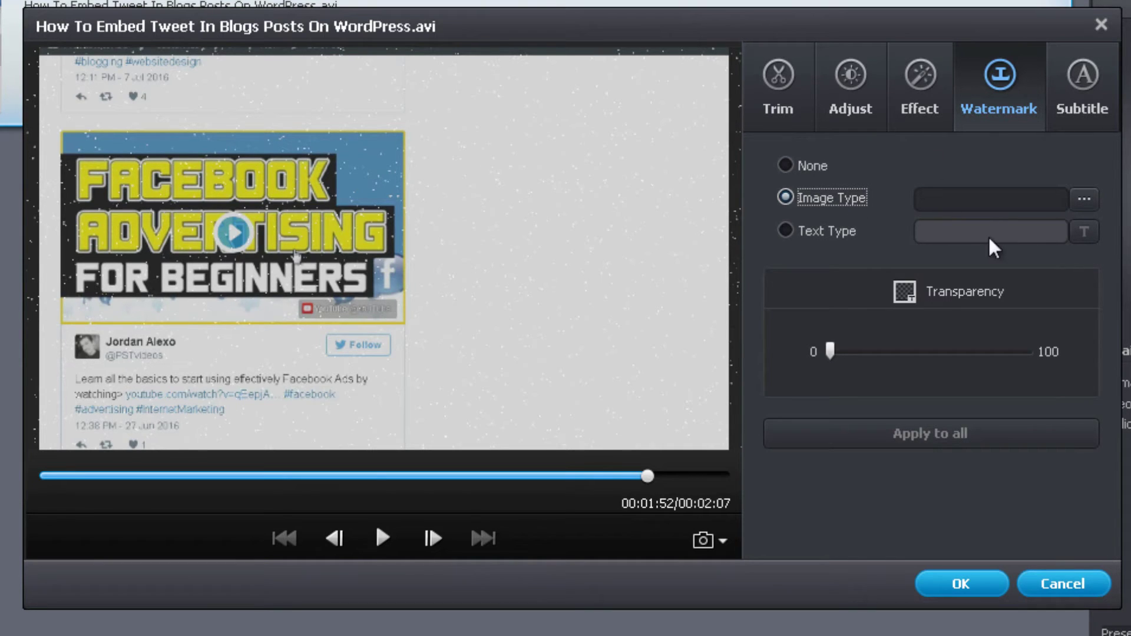
left_click(829, 231)
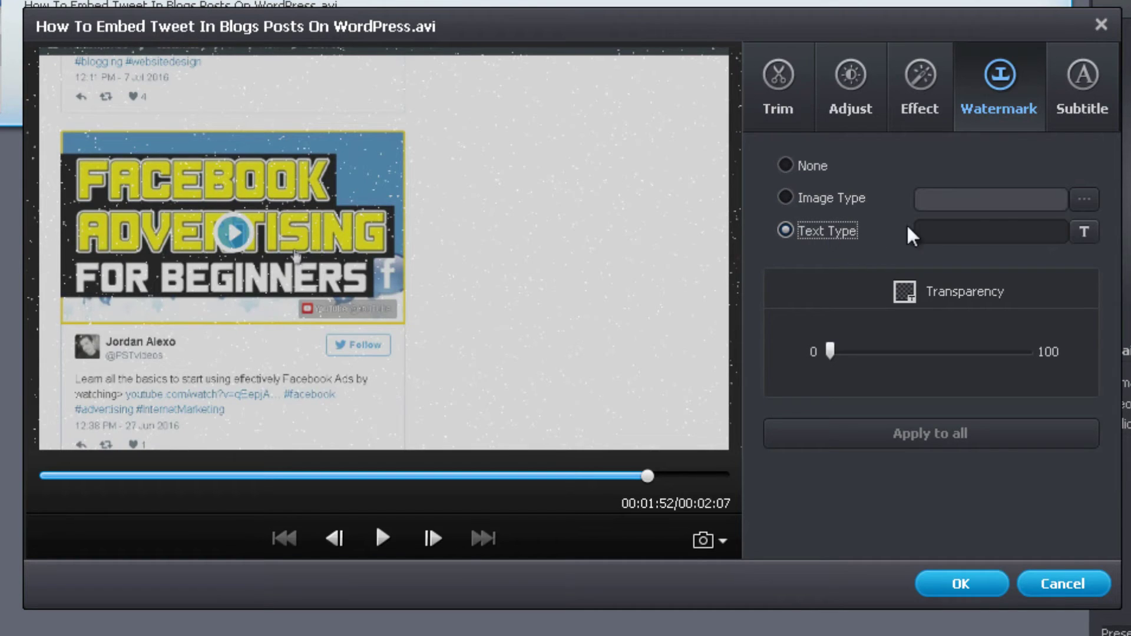
left_click(993, 241)
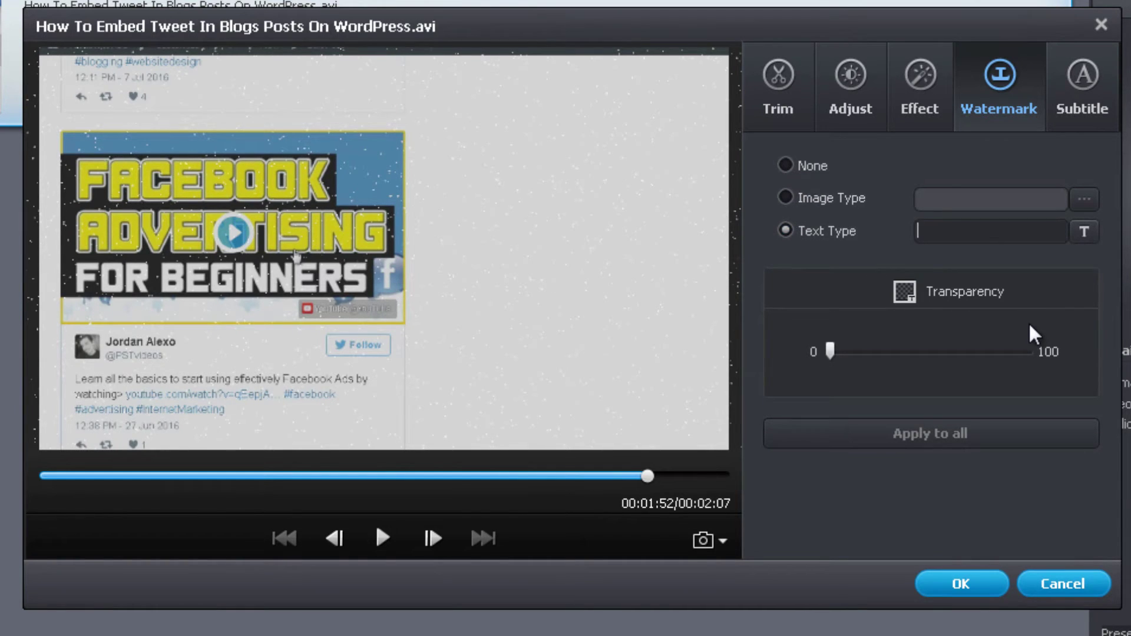
type("Prositetut")
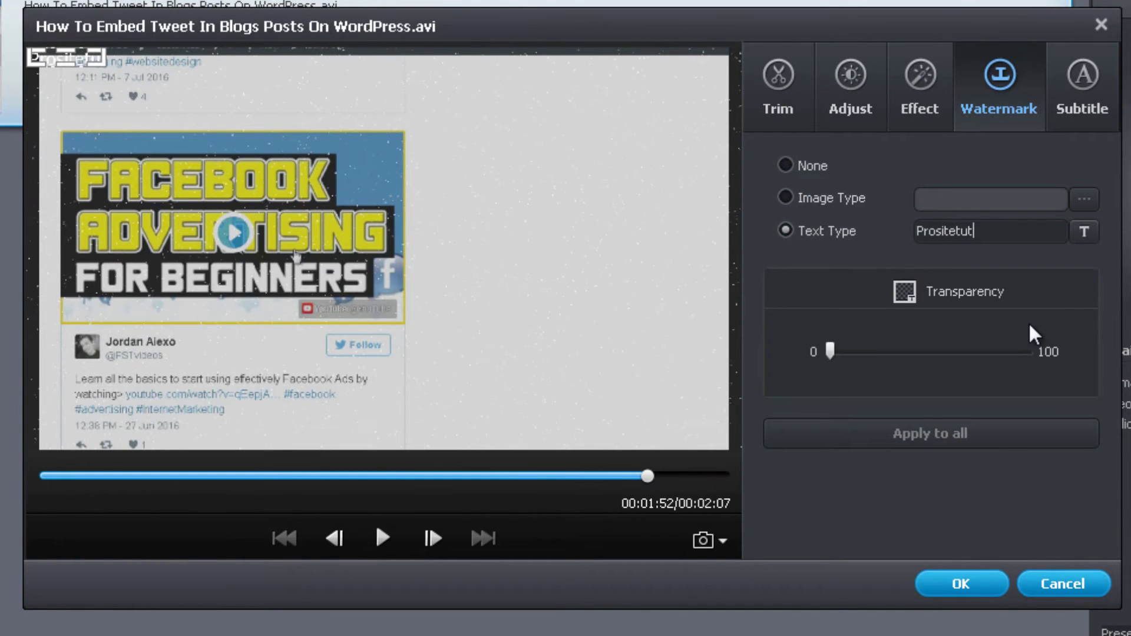
type("orials")
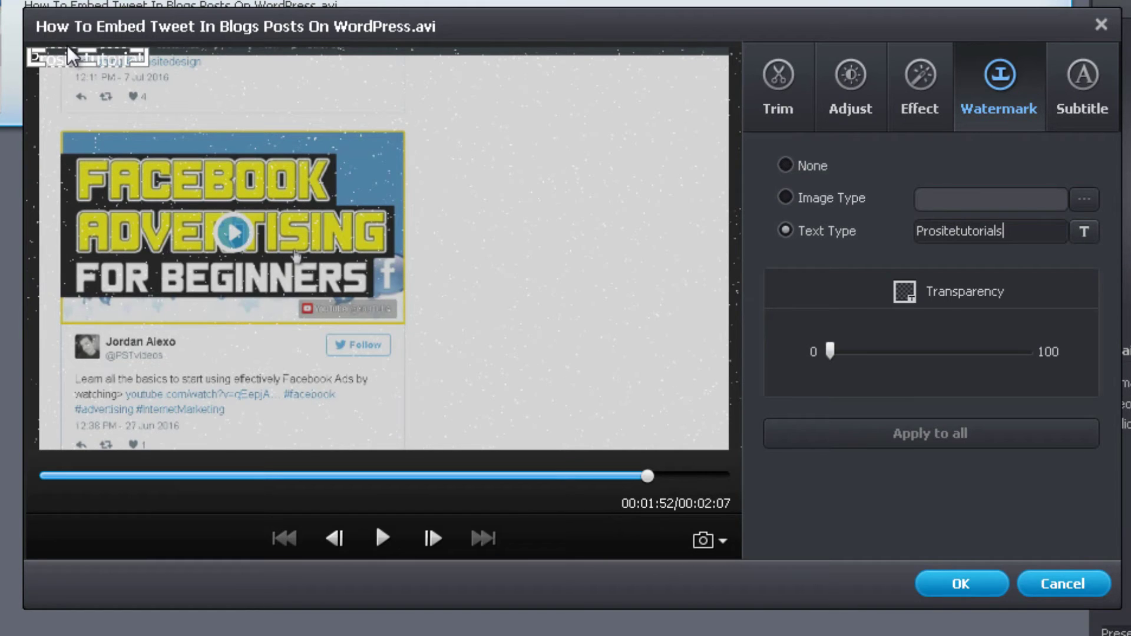
left_click_drag(65, 52, 485, 364)
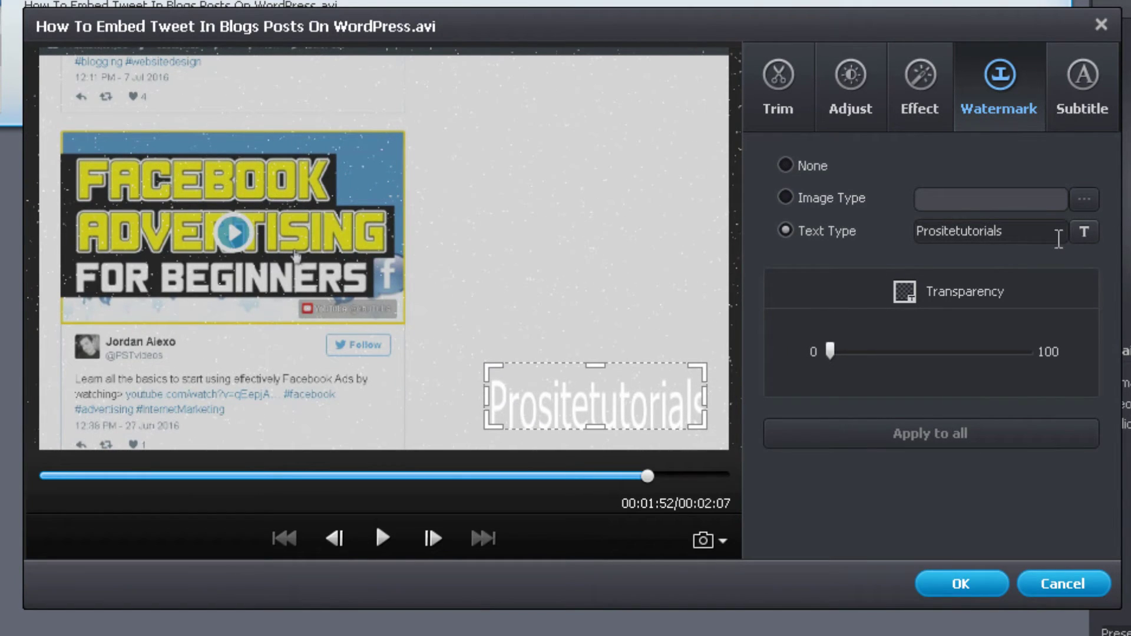
Format the watermark text in Timeline font, Oblique style, size 72 and red color
left_click(1084, 231)
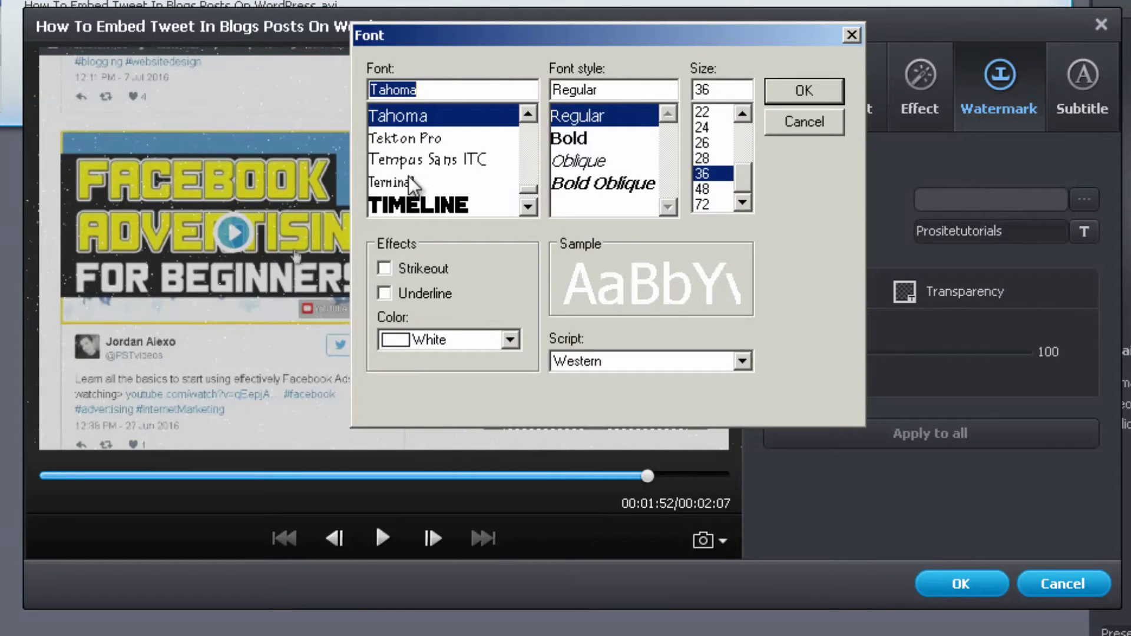
left_click(414, 201)
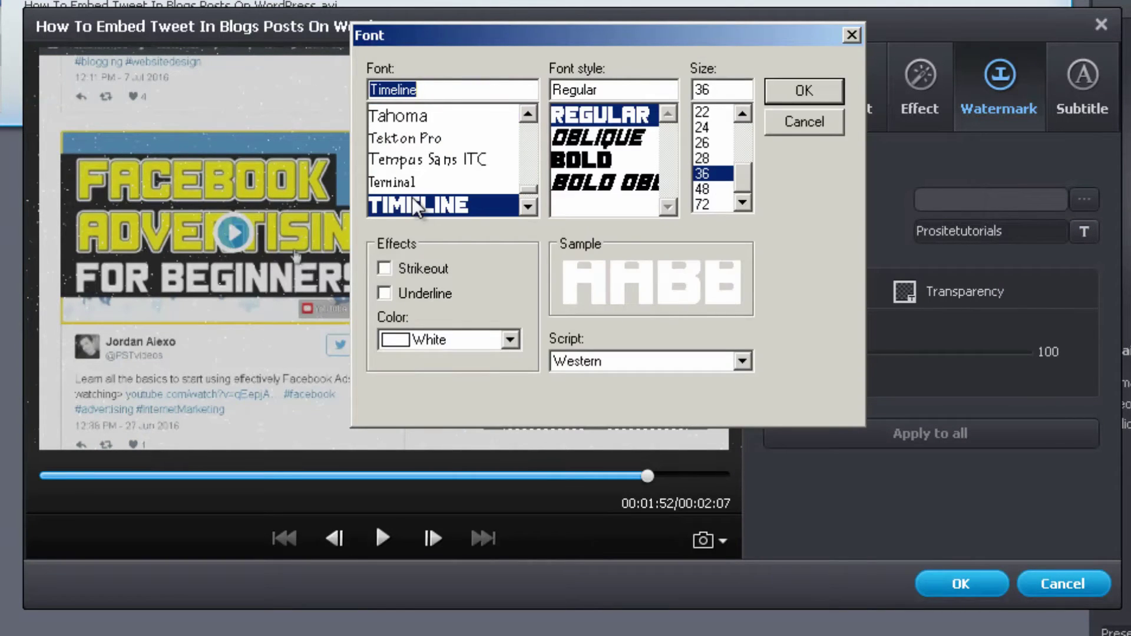
left_click(610, 135)
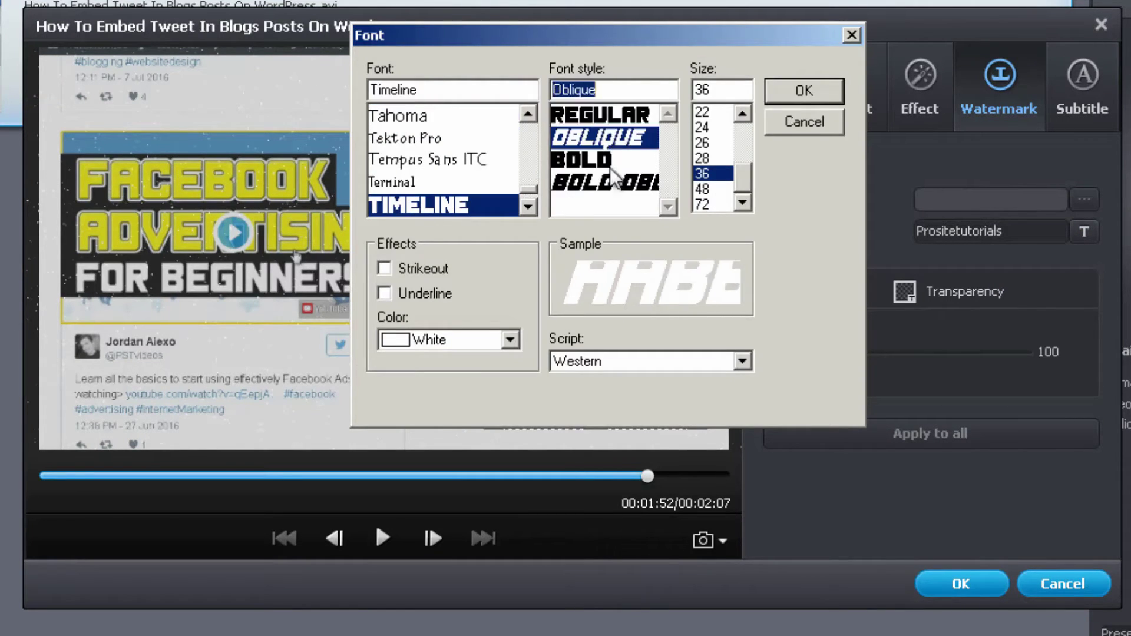
left_click(709, 204)
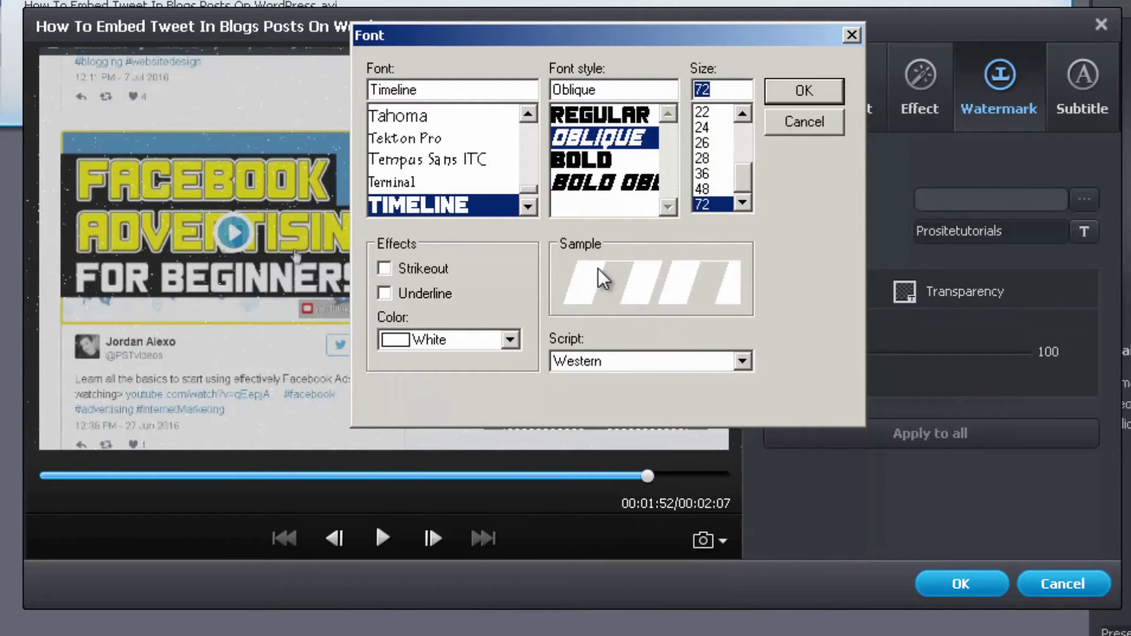
left_click(437, 333)
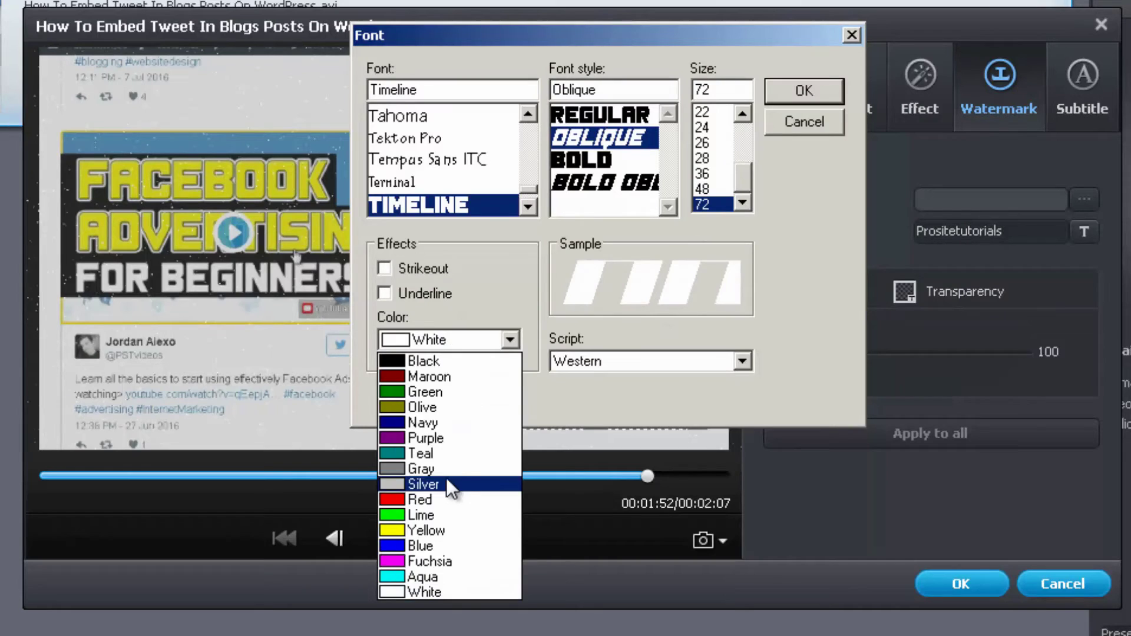
left_click(433, 500)
left_click(818, 91)
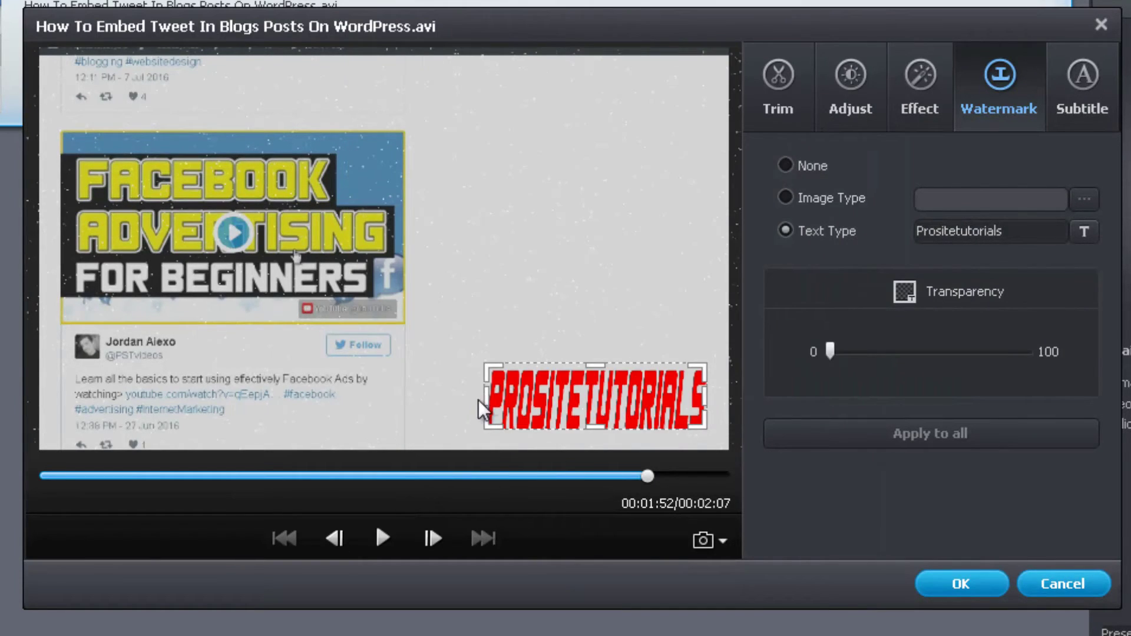
Move the watermark slightly closer to the frame's lower-right corner, view the subtitle options and confirm the video edits
left_click_drag(546, 384, 557, 394)
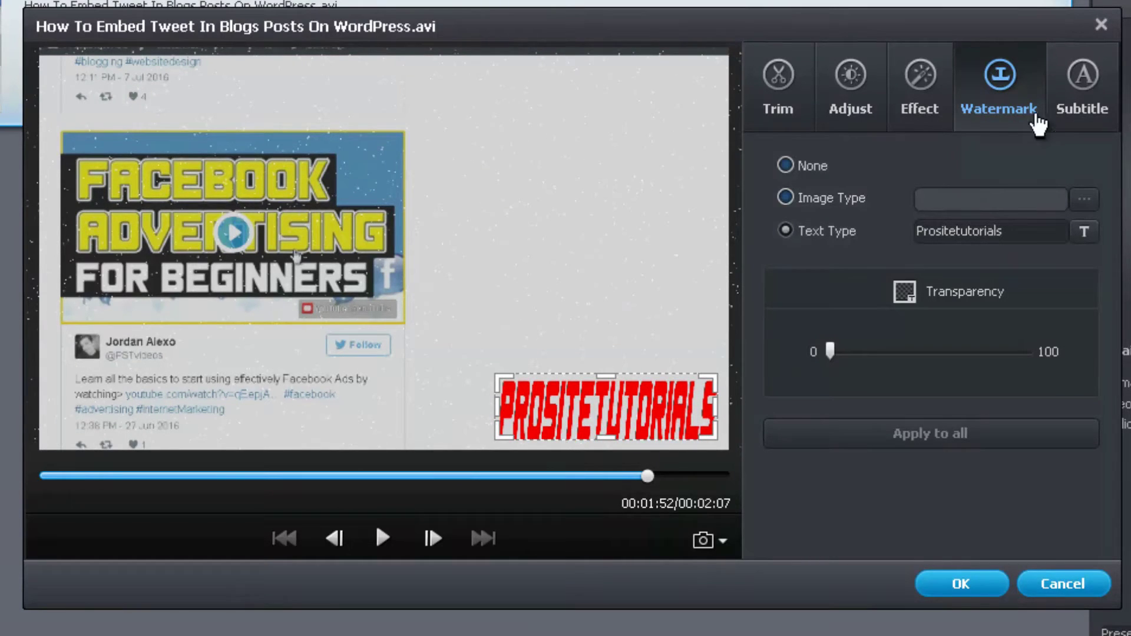
left_click(1083, 77)
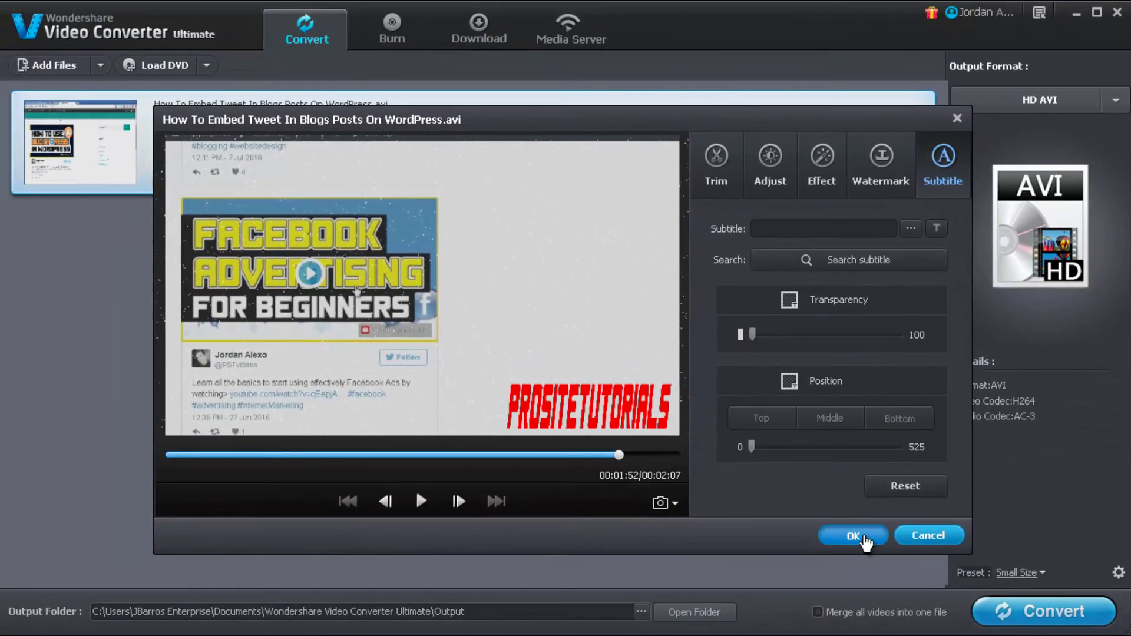
left_click(864, 536)
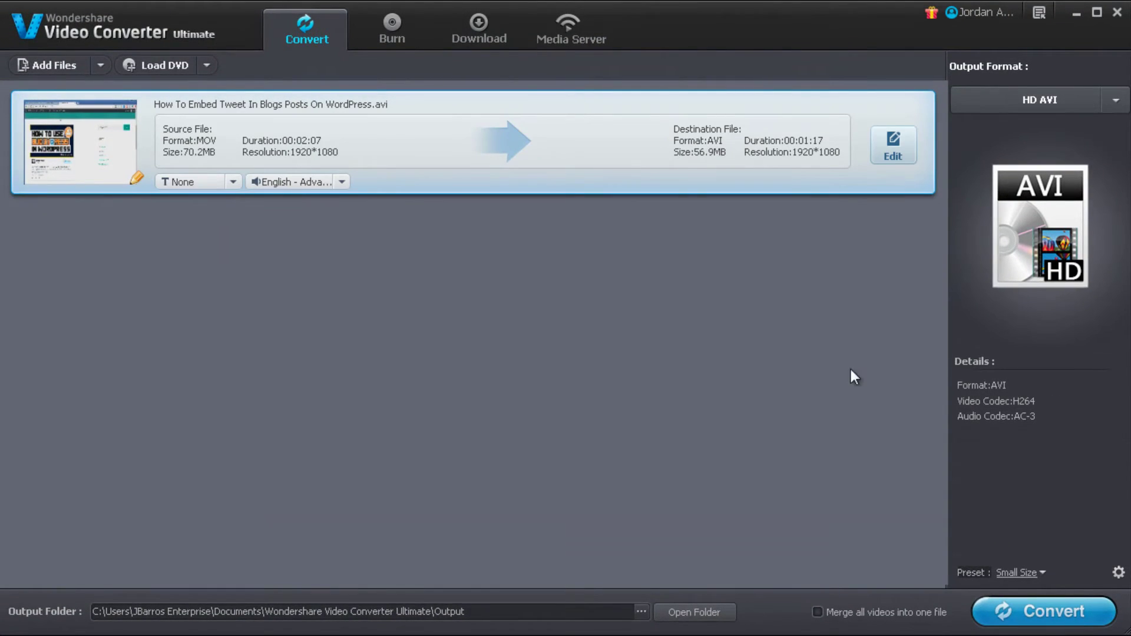
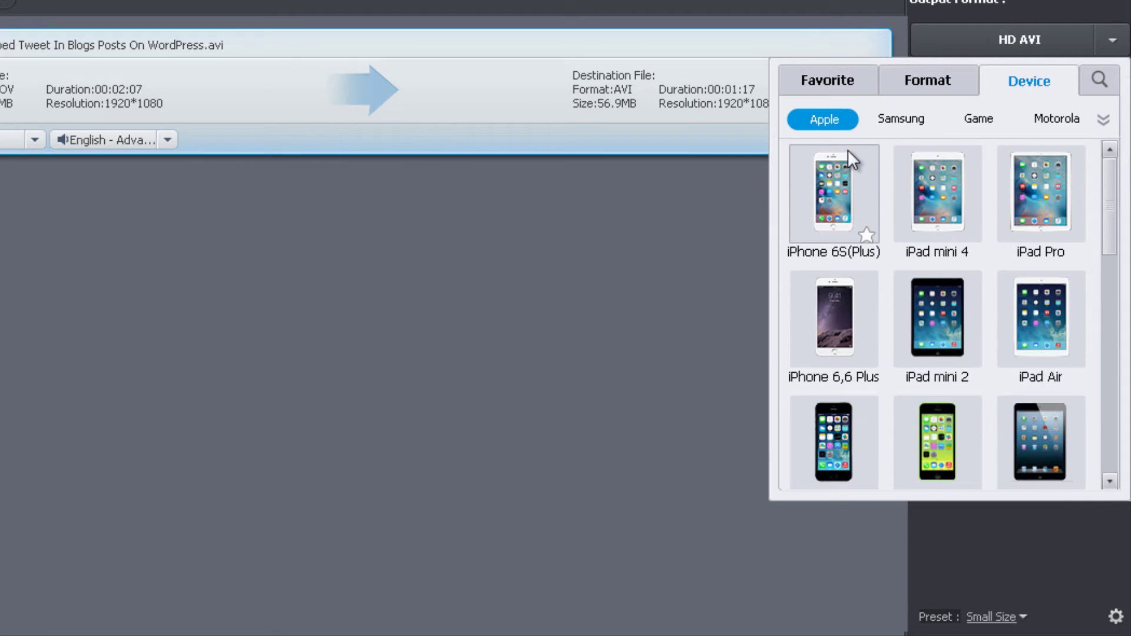
Examine the output presets for Apple, Samsung, game and Motorola devices and the video, audio and HD format lists
mouse_move(1116, 184)
left_mouse_down()
mouse_move(1112, 424)
mouse_move(1106, 194)
left_mouse_up()
left_click(901, 119)
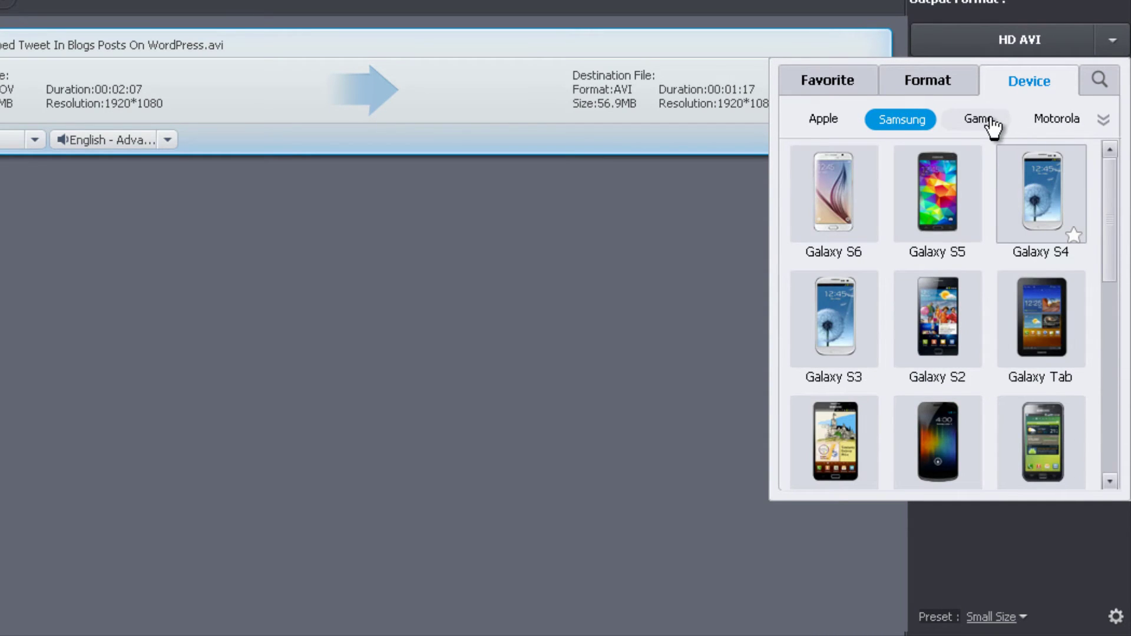
left_click(995, 119)
left_click(1052, 125)
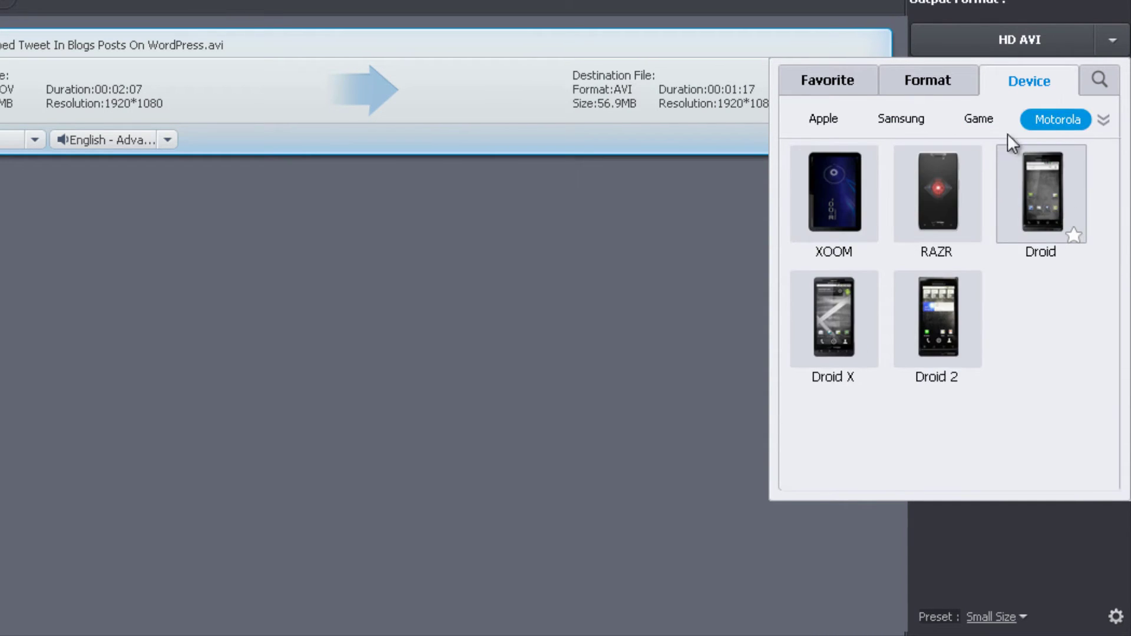
left_click(928, 85)
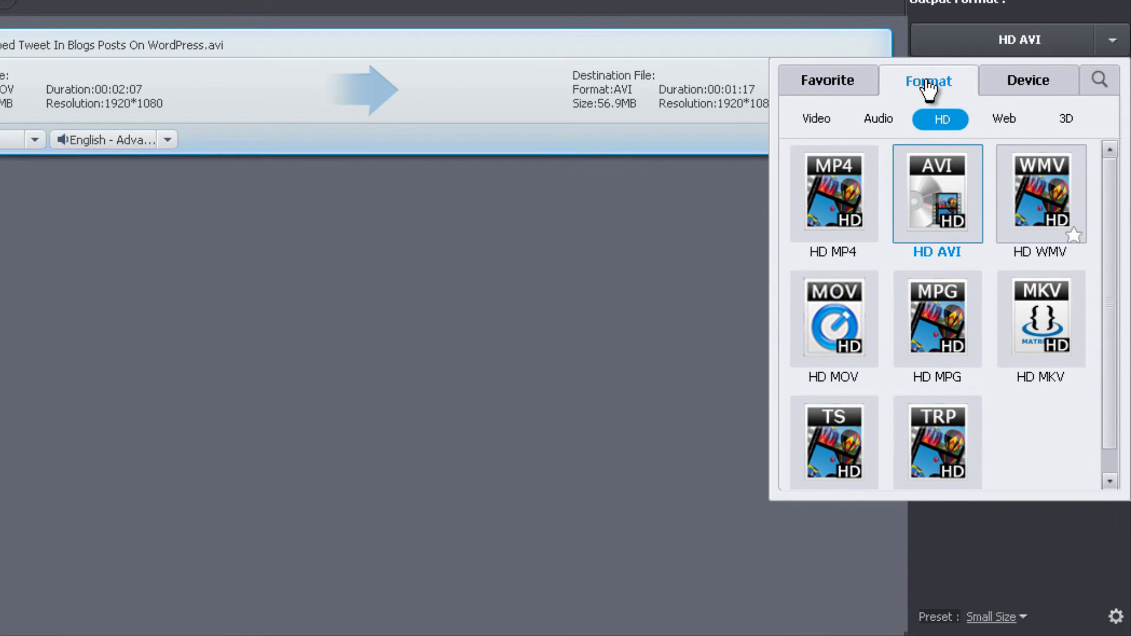
left_click(828, 120)
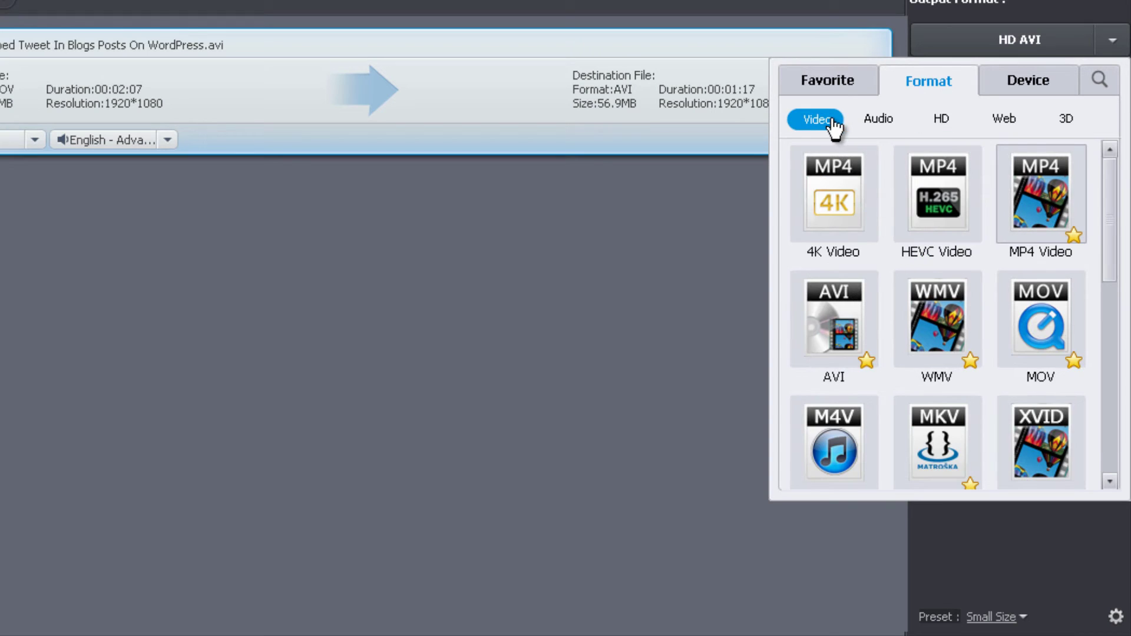
left_click(882, 125)
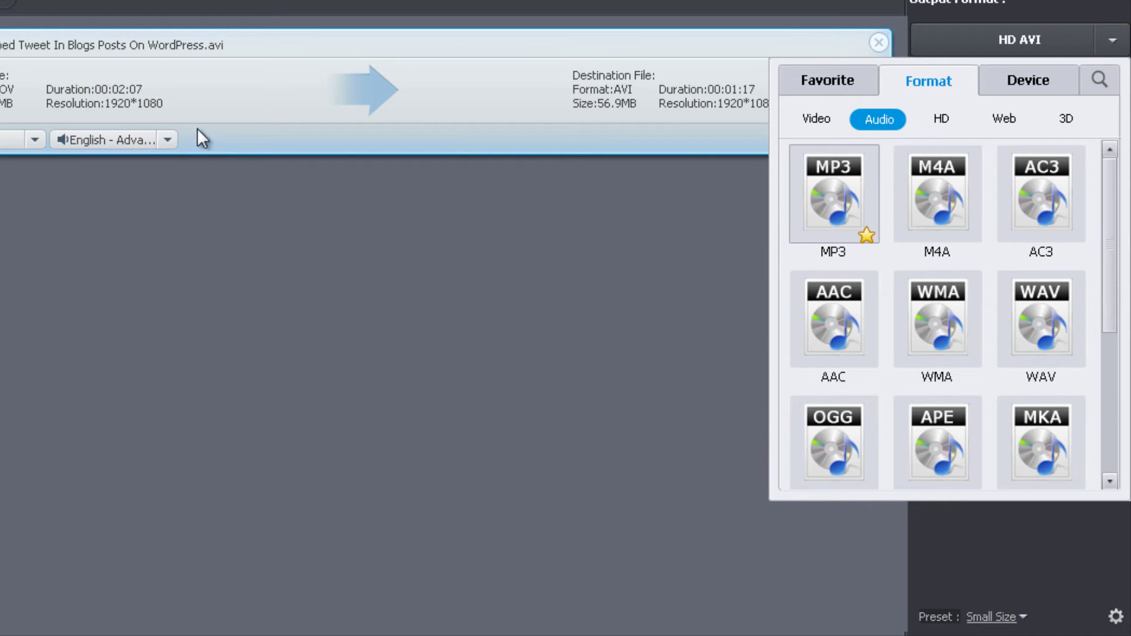
left_click(942, 120)
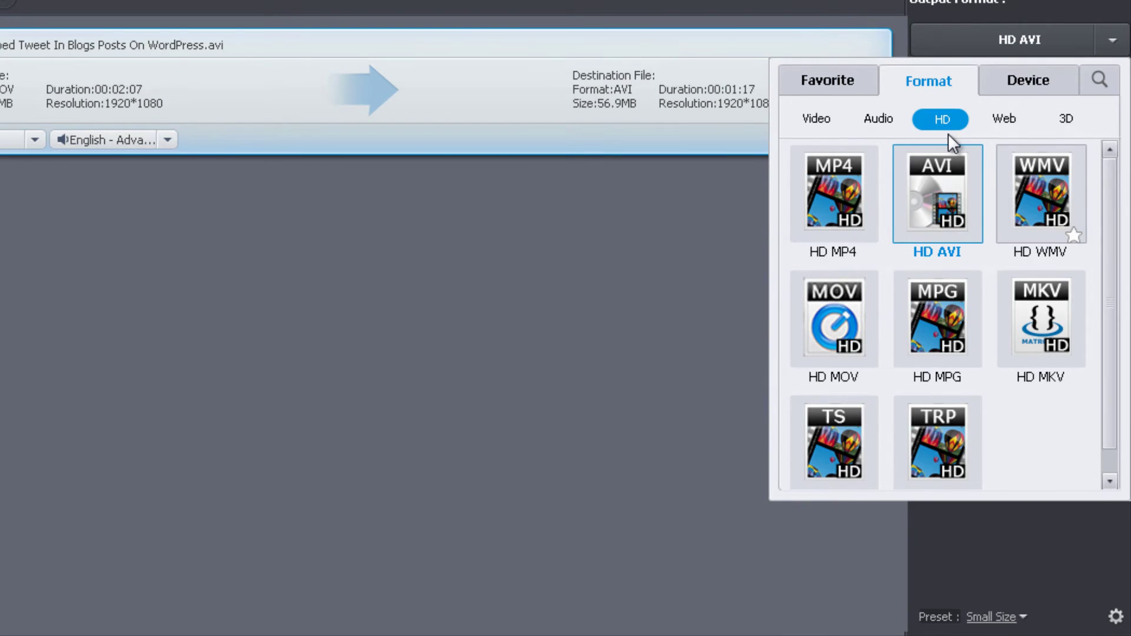
scroll(974, 271, "down", 1)
Choose MOV from the video formats as the output format
left_click(836, 120)
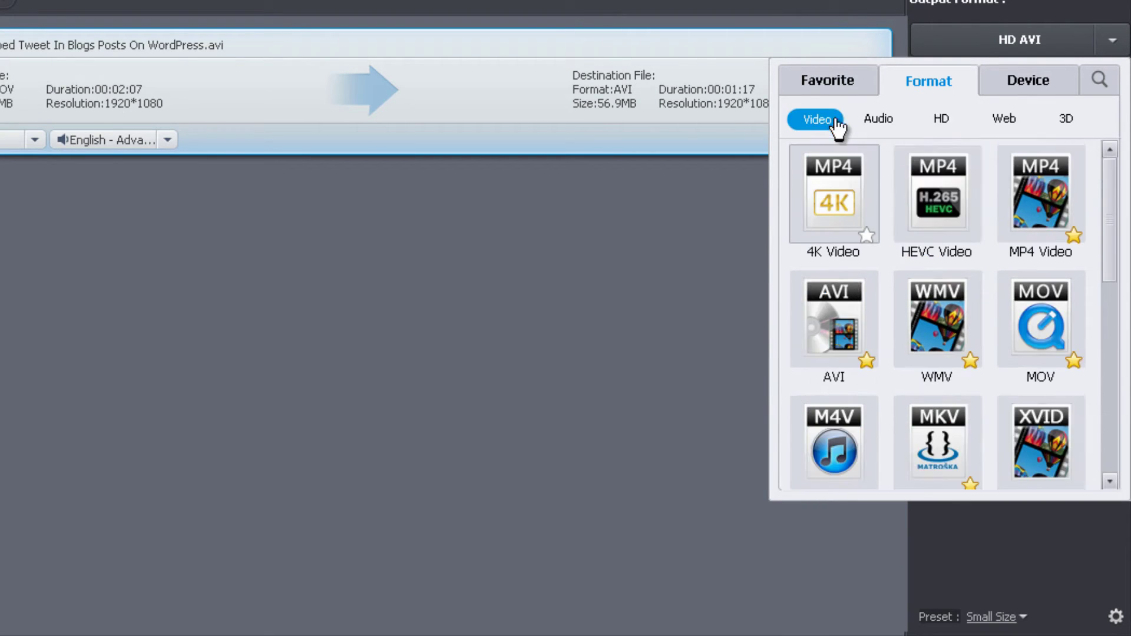
scroll(878, 165, "down", 3)
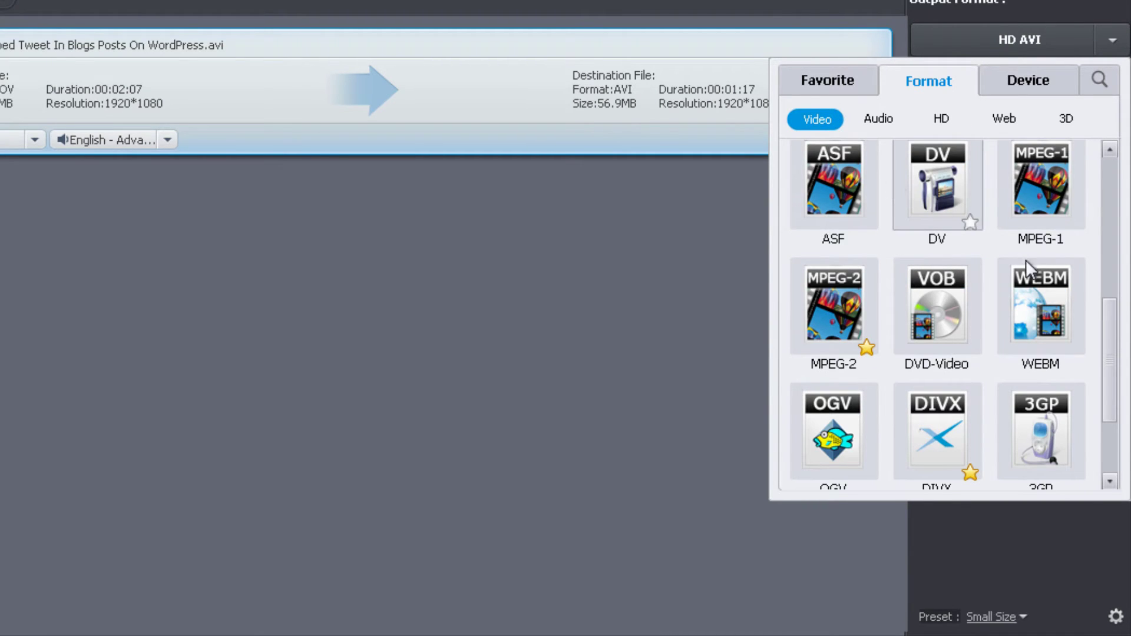
left_click_drag(1114, 357, 1076, 225)
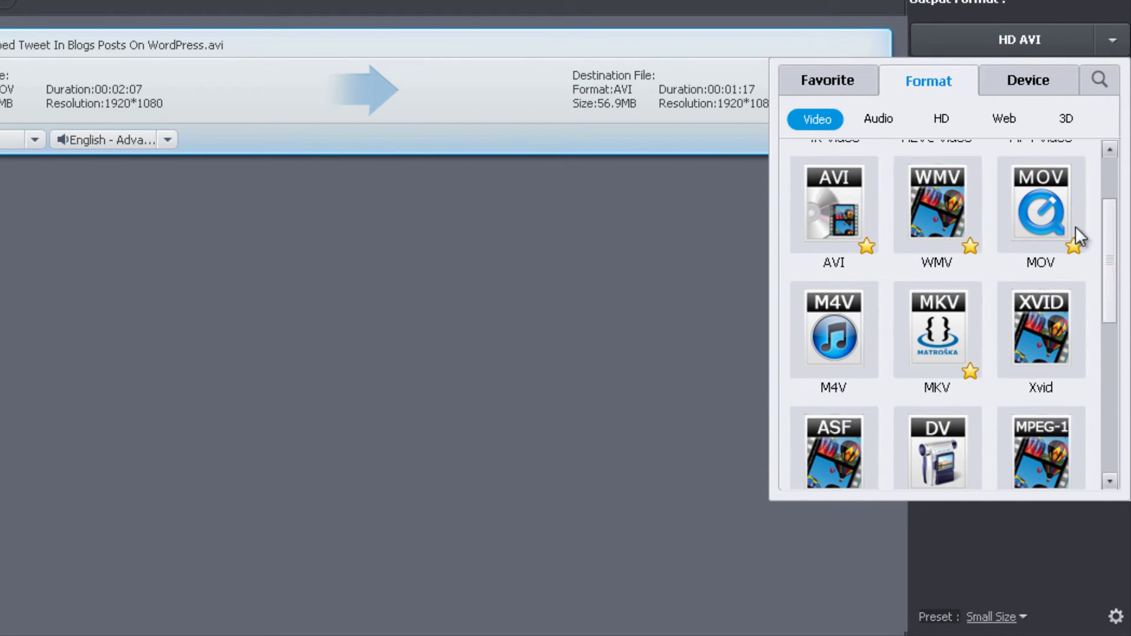
left_click(1009, 191)
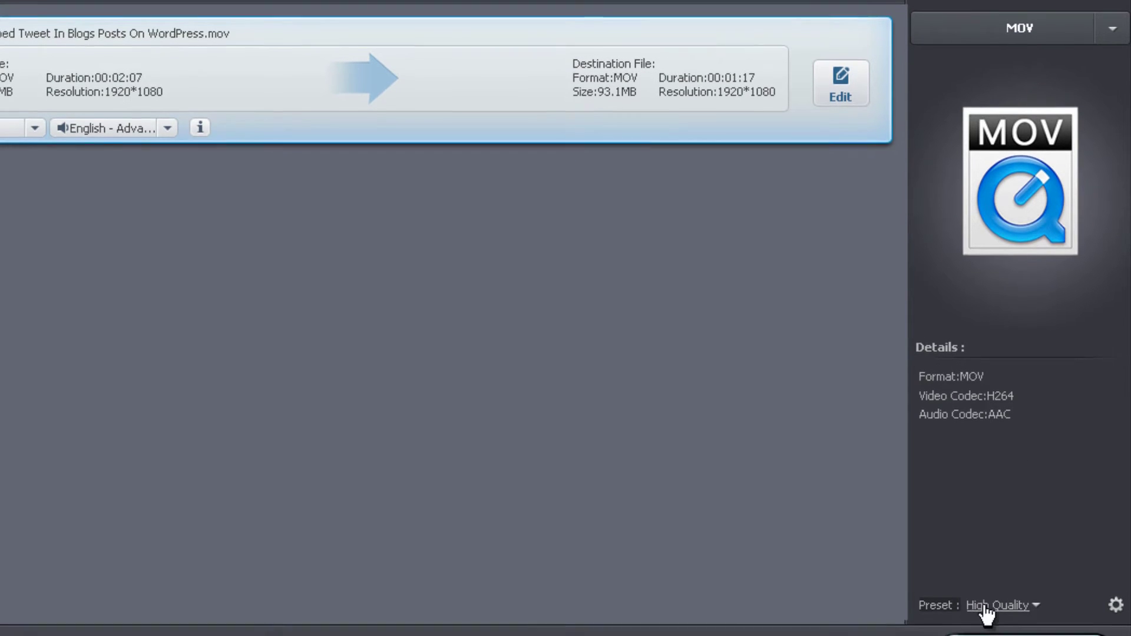
Set the output preset to Small Size and start converting the video
left_click(1037, 618)
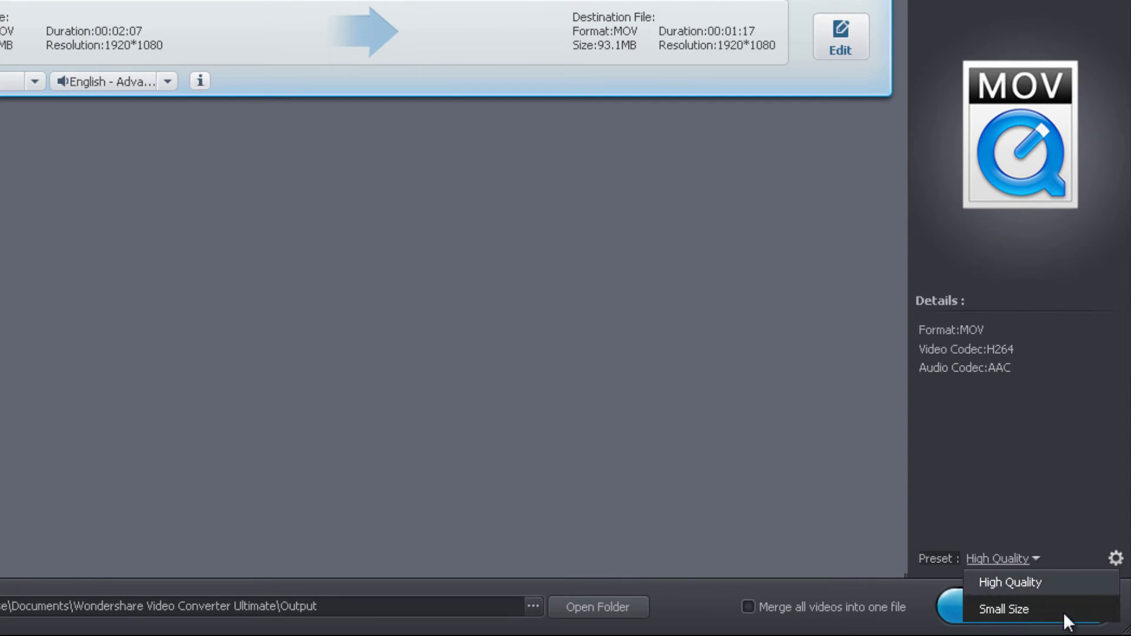
left_click(1026, 607)
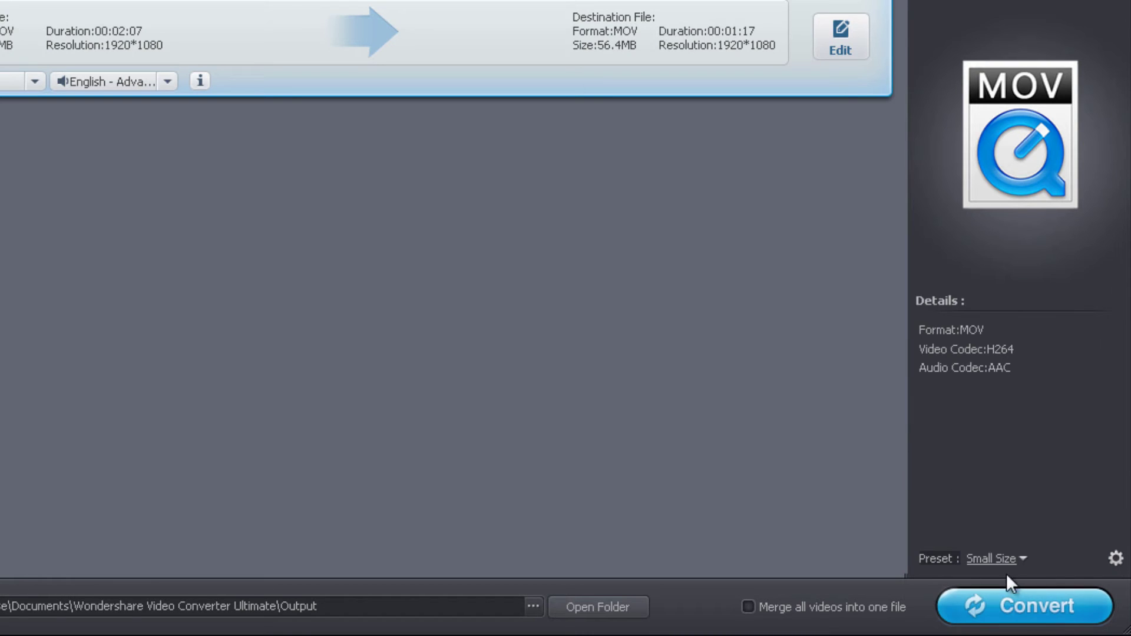
left_click(1021, 561)
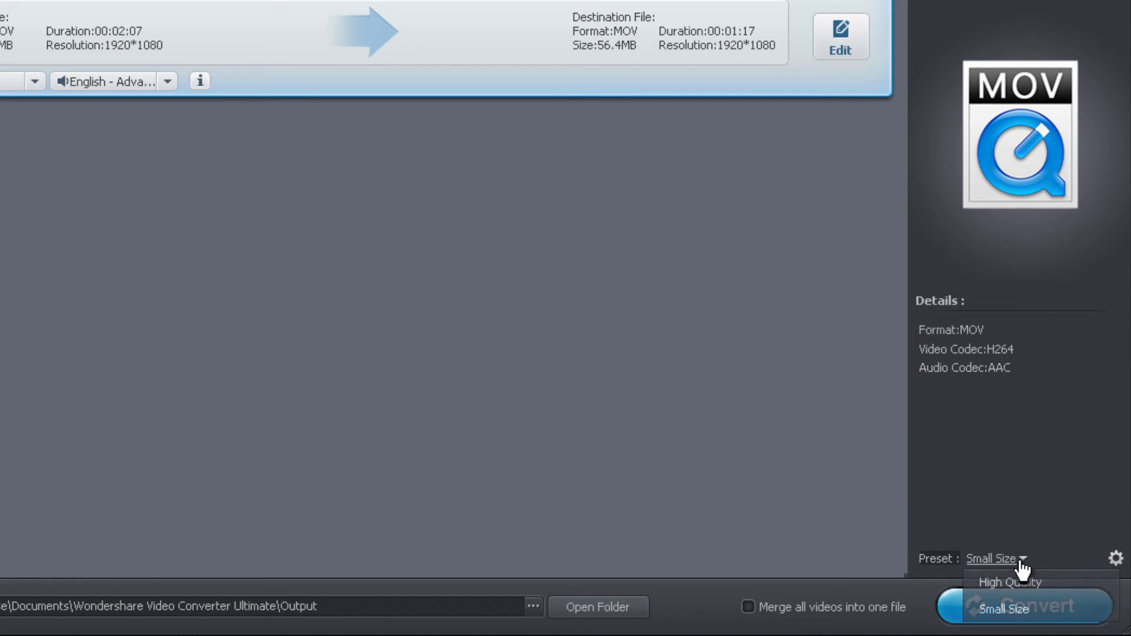
left_click(1023, 608)
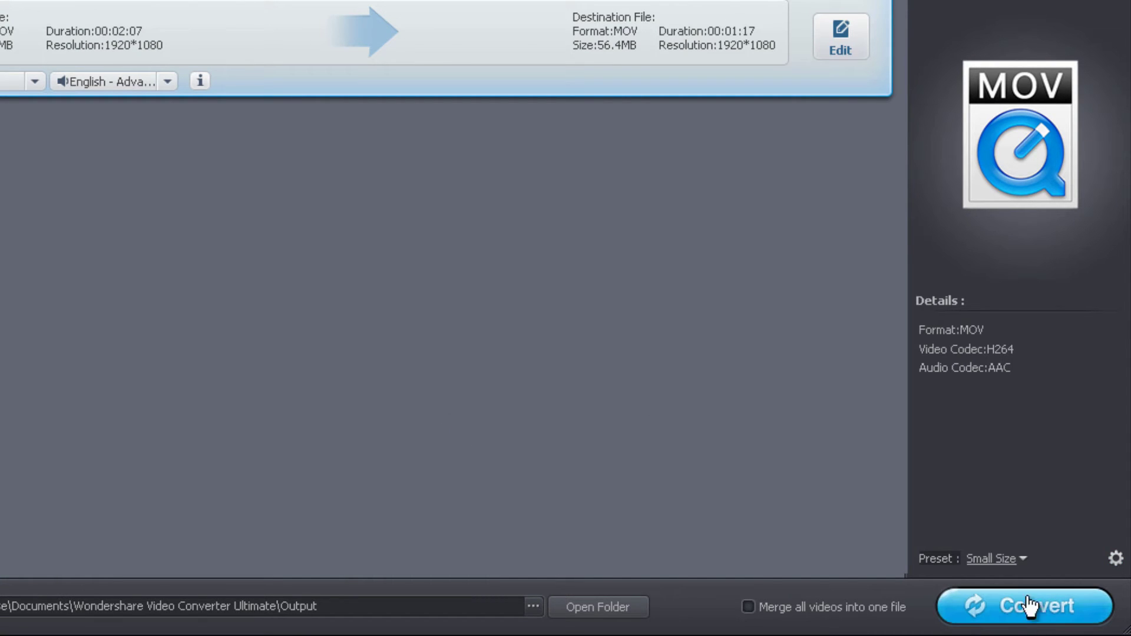
left_click(983, 616)
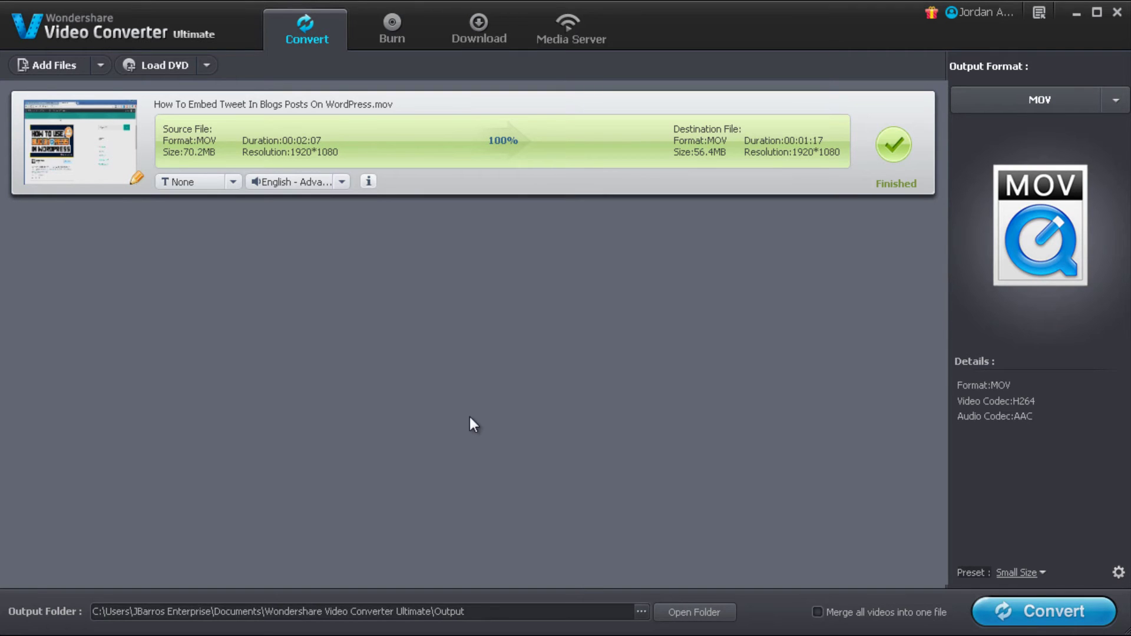
Open the output folder, check the converted MOV file in it and close the folder window
left_click(694, 612)
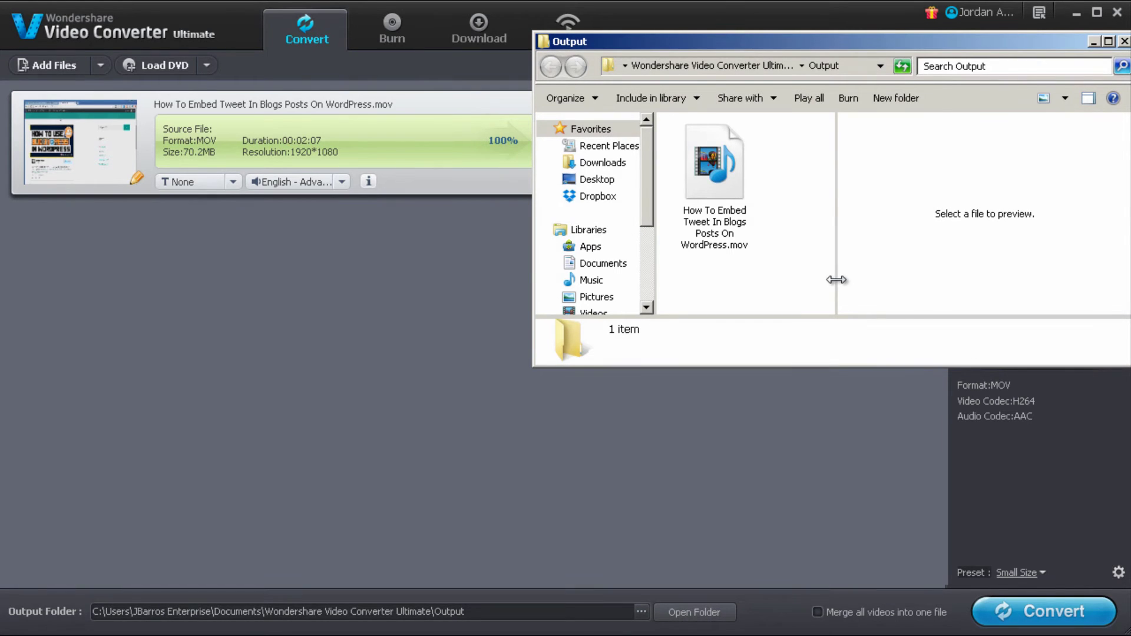
left_click_drag(835, 278, 1003, 278)
left_click_drag(823, 42, 559, 196)
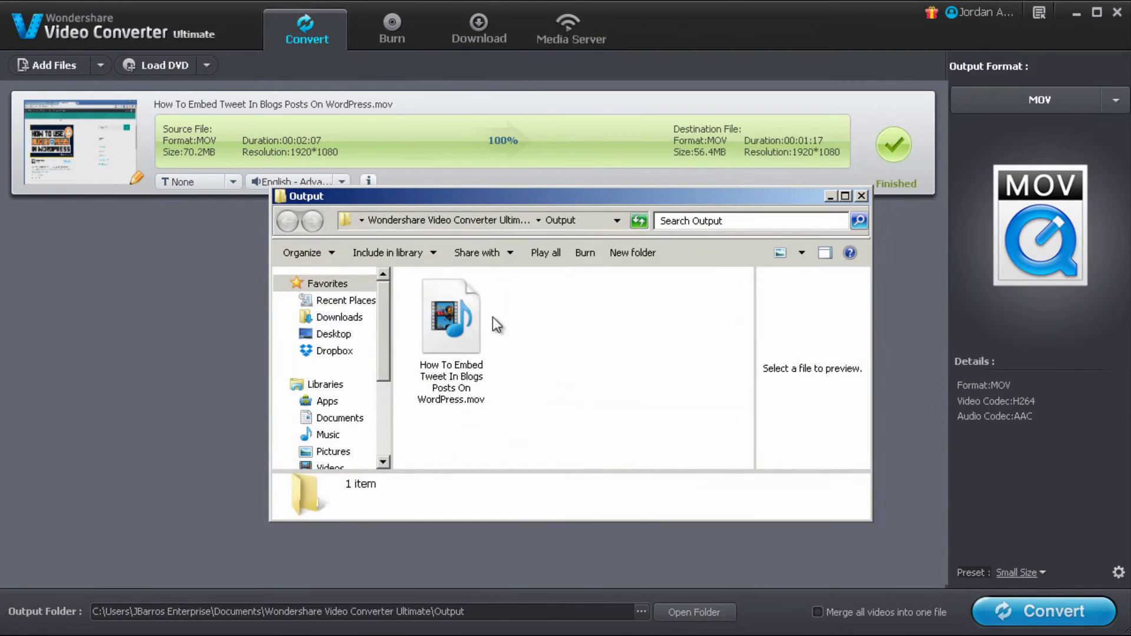
left_click(470, 371)
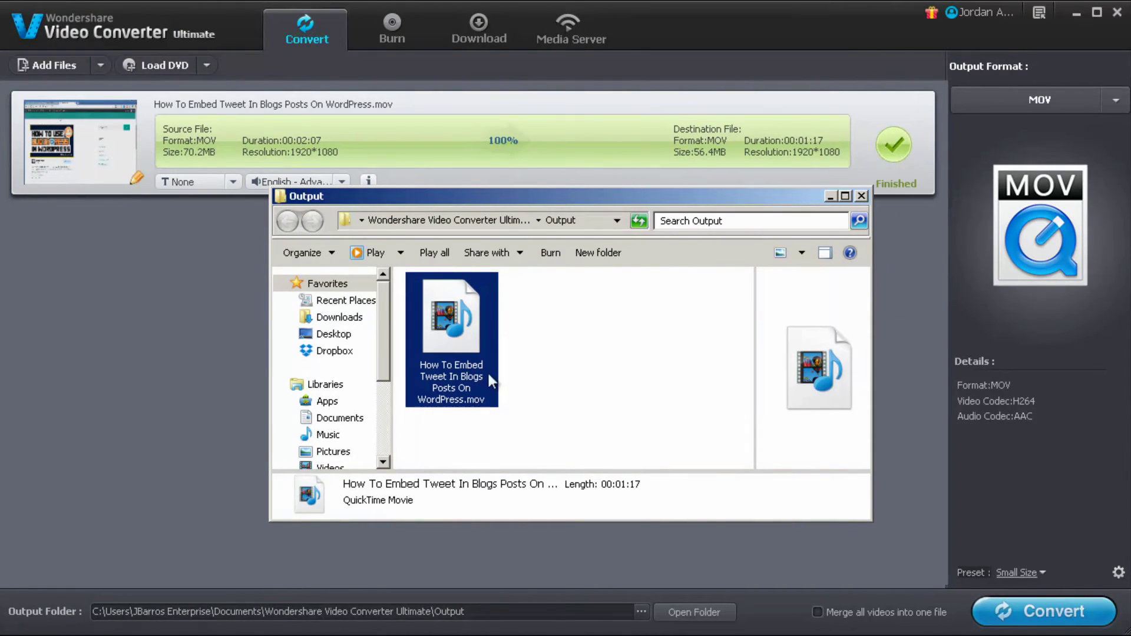
left_click(862, 195)
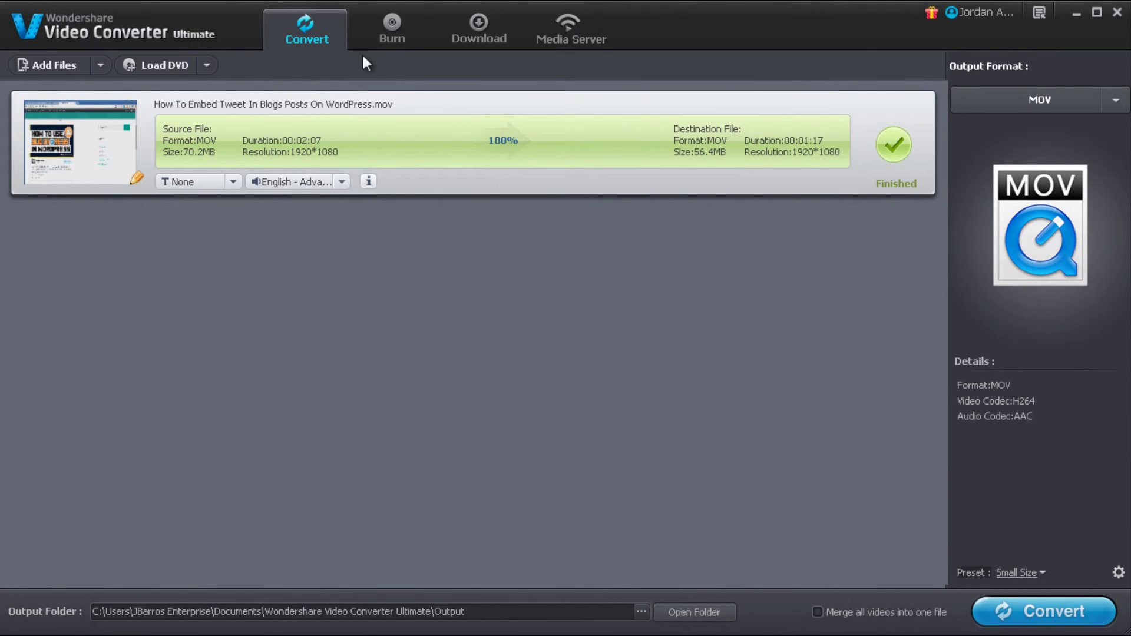
Add the video "How To Embed Tweet In Blogs Posts On WordPress.mov" to the DVD burning list
left_click(402, 45)
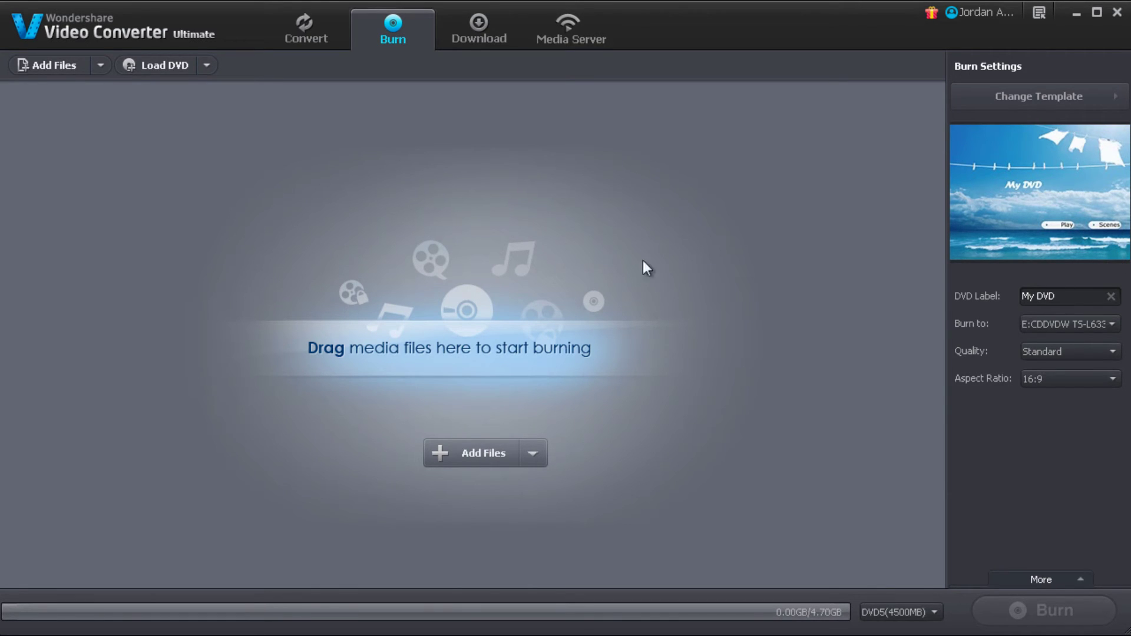
left_click(484, 462)
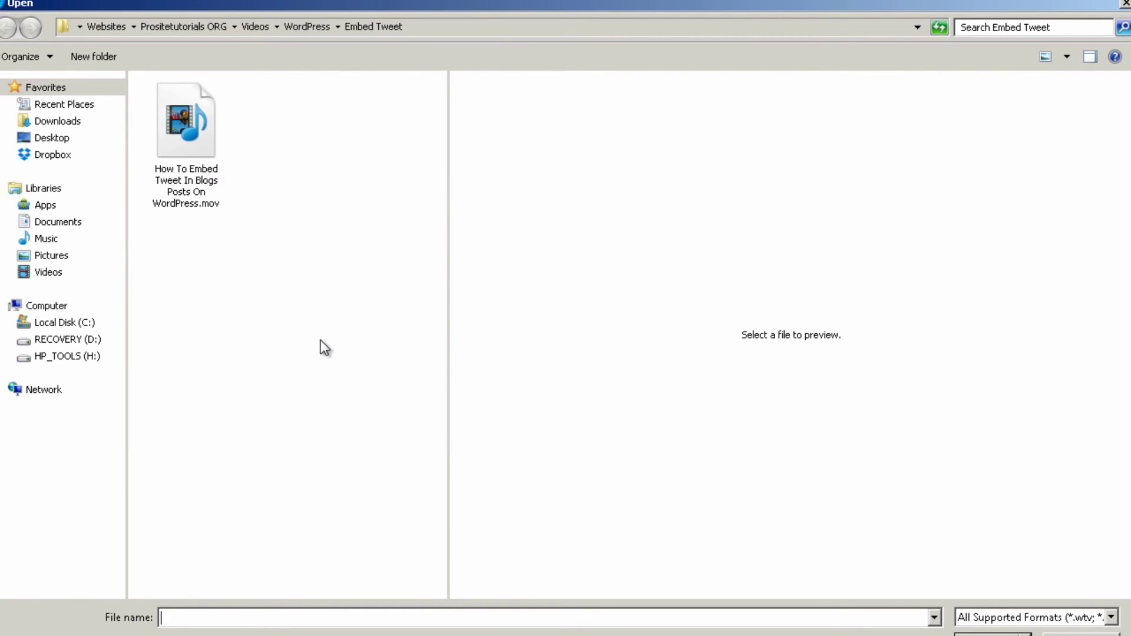
left_click(176, 106)
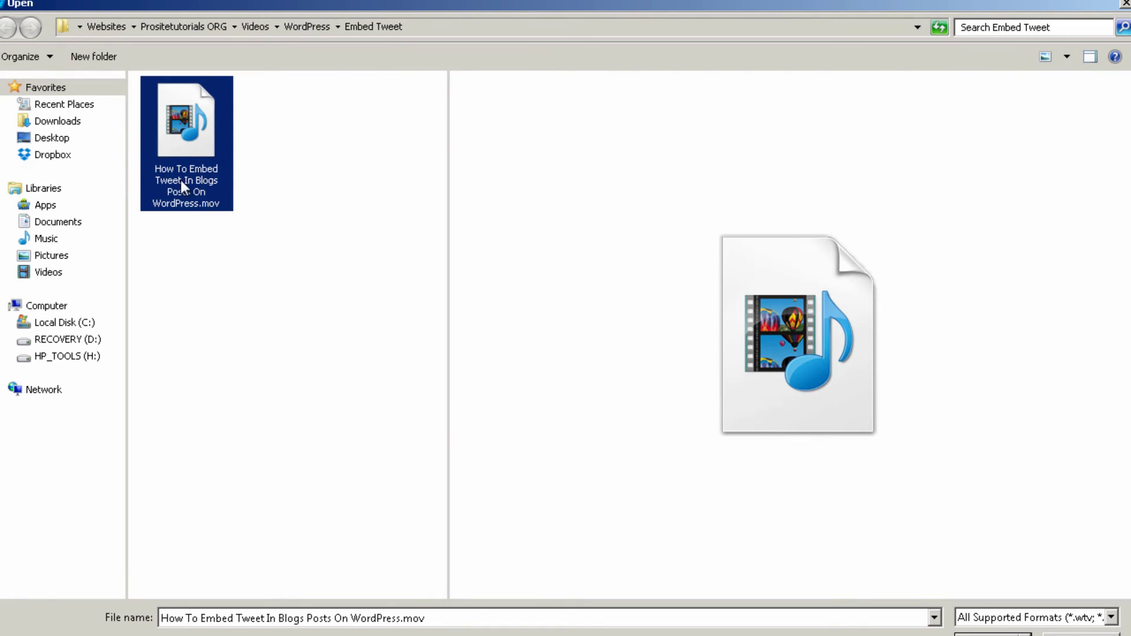
double_click(185, 152)
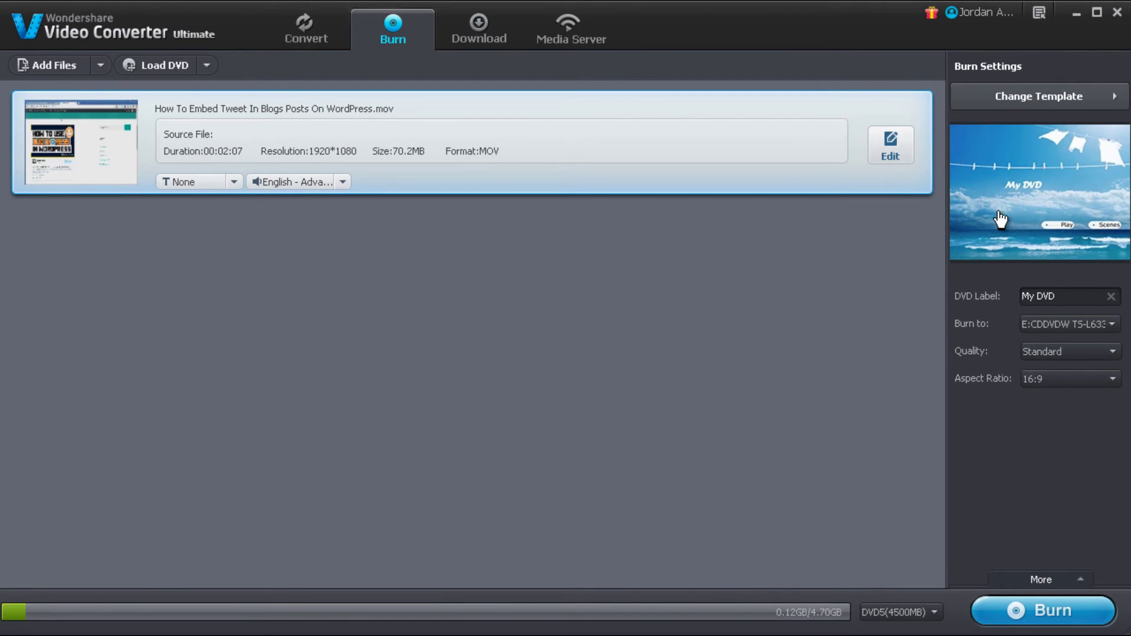
Change the DVD menu template to Education, trying the Photos and Mother's Day designs first
left_click(1055, 106)
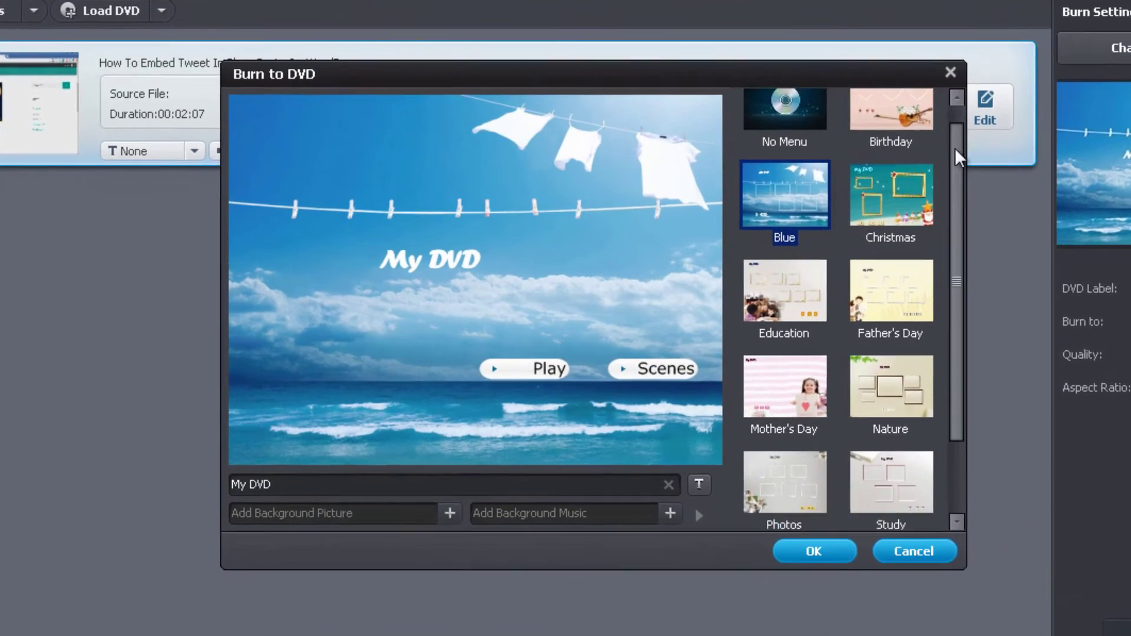
left_click_drag(864, 182, 868, 286)
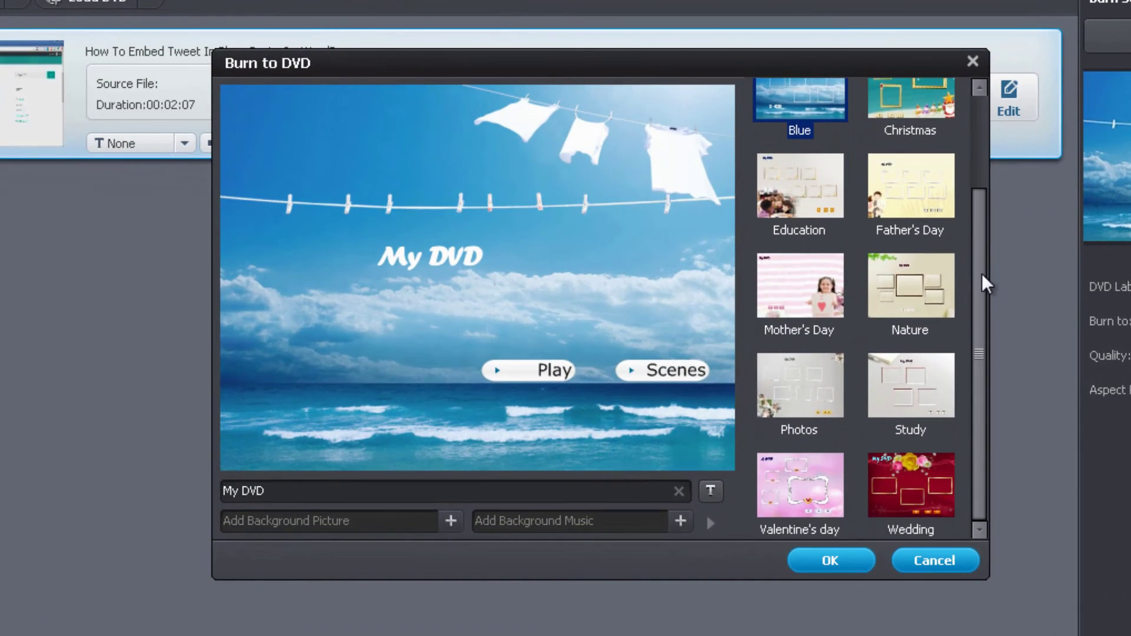
left_click_drag(982, 274, 964, 168)
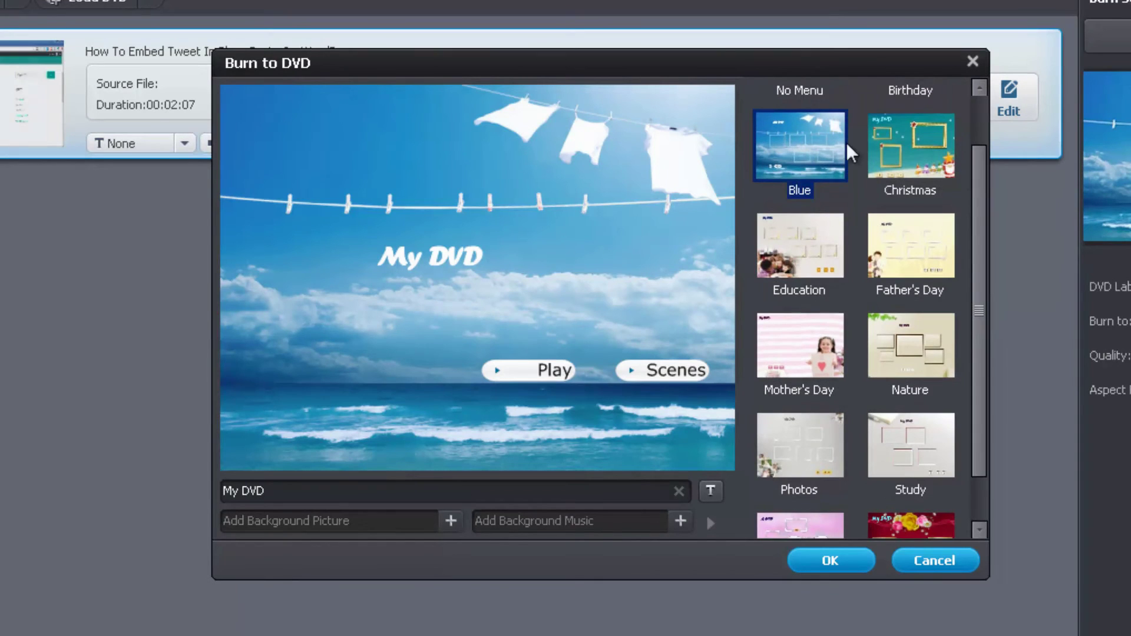
scroll(808, 415, "down", 1)
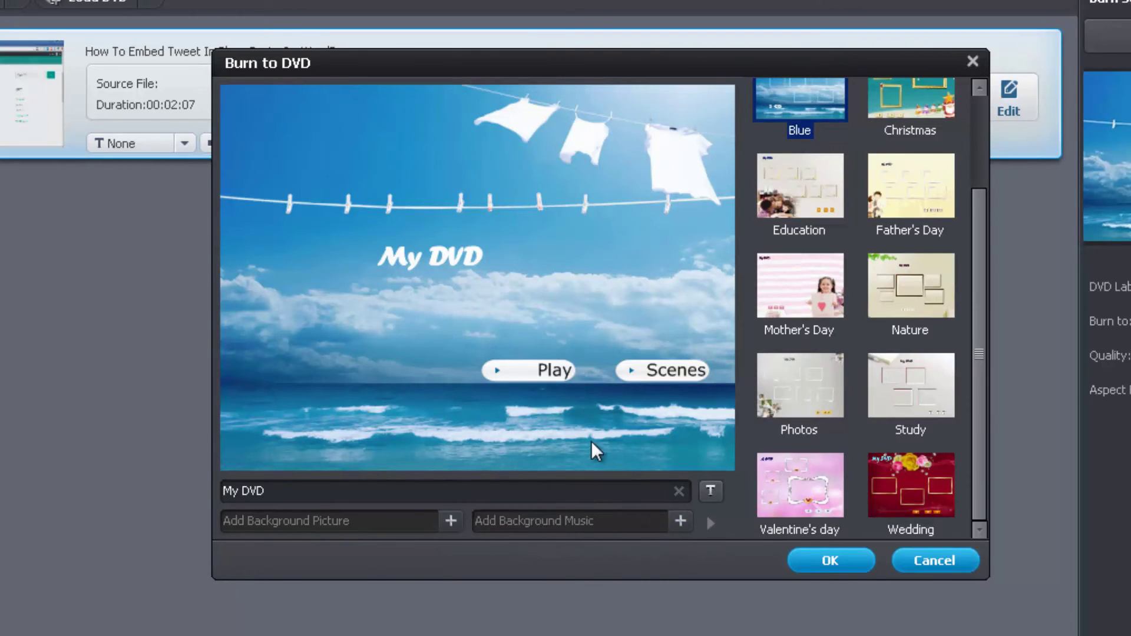
left_click(833, 389)
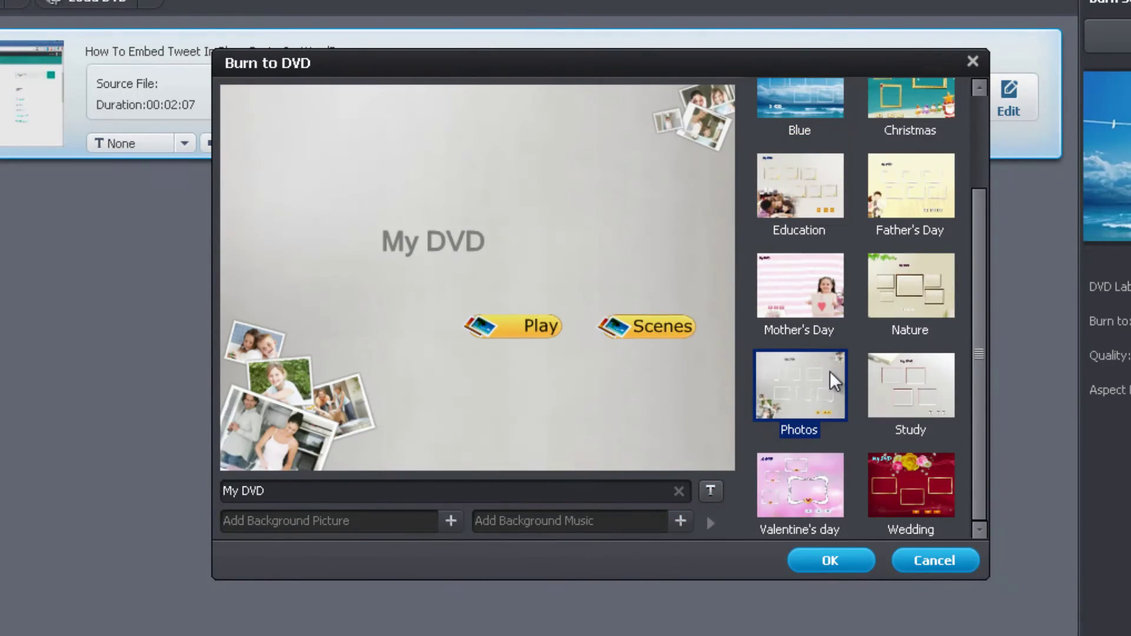
left_click(829, 280)
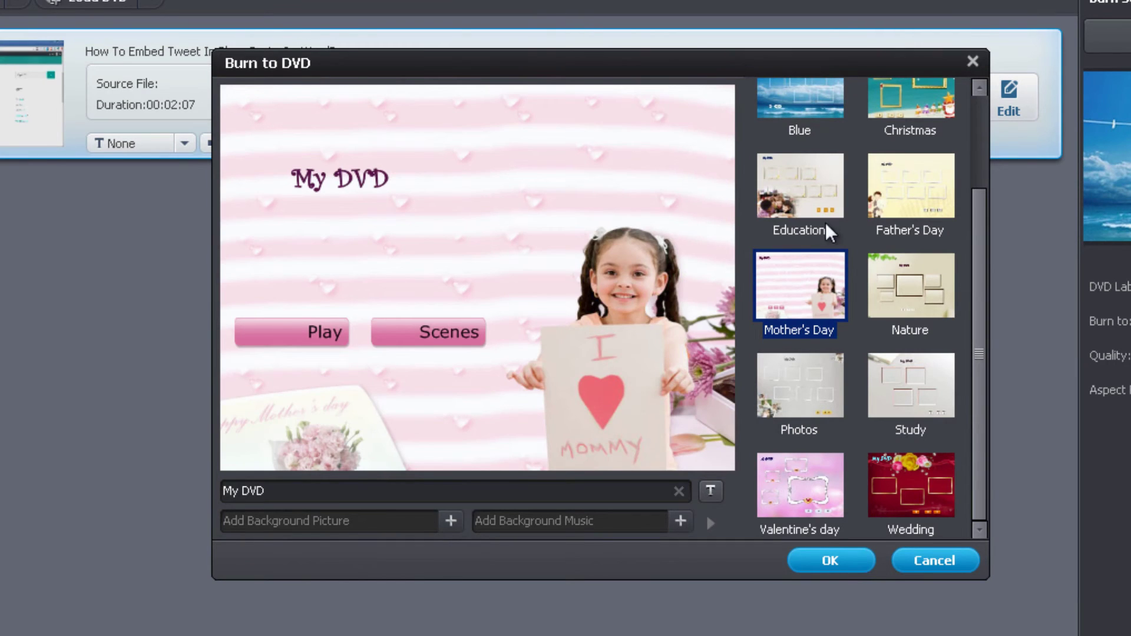
left_click(819, 197)
Replace the DVD menu title with "Prositetutorial Video Guide"
left_click(283, 489)
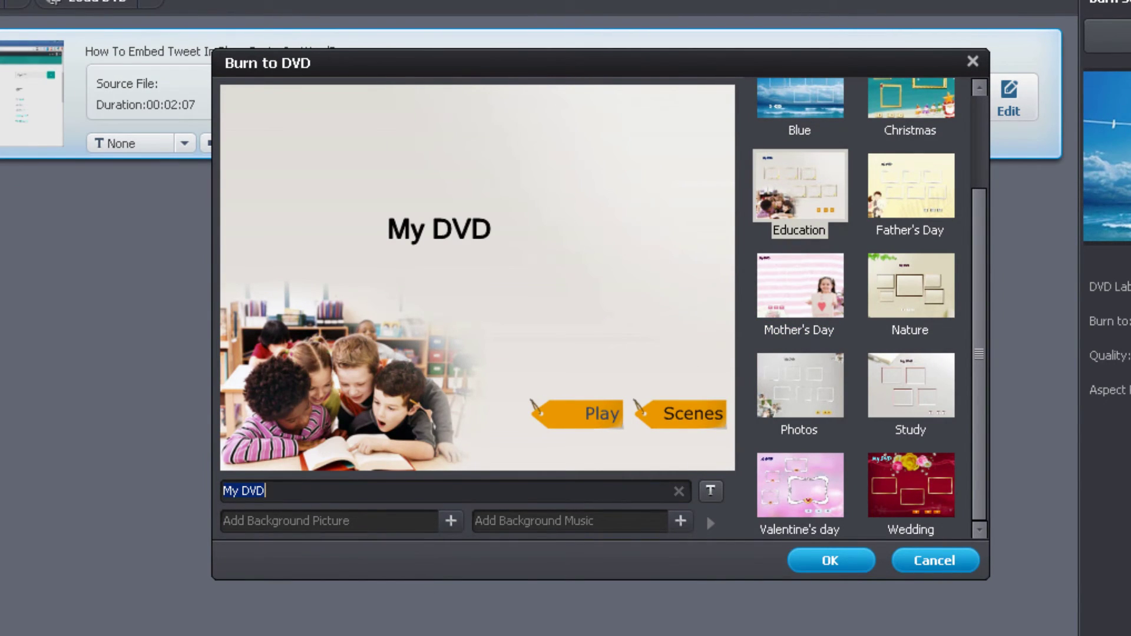
type("Prosit")
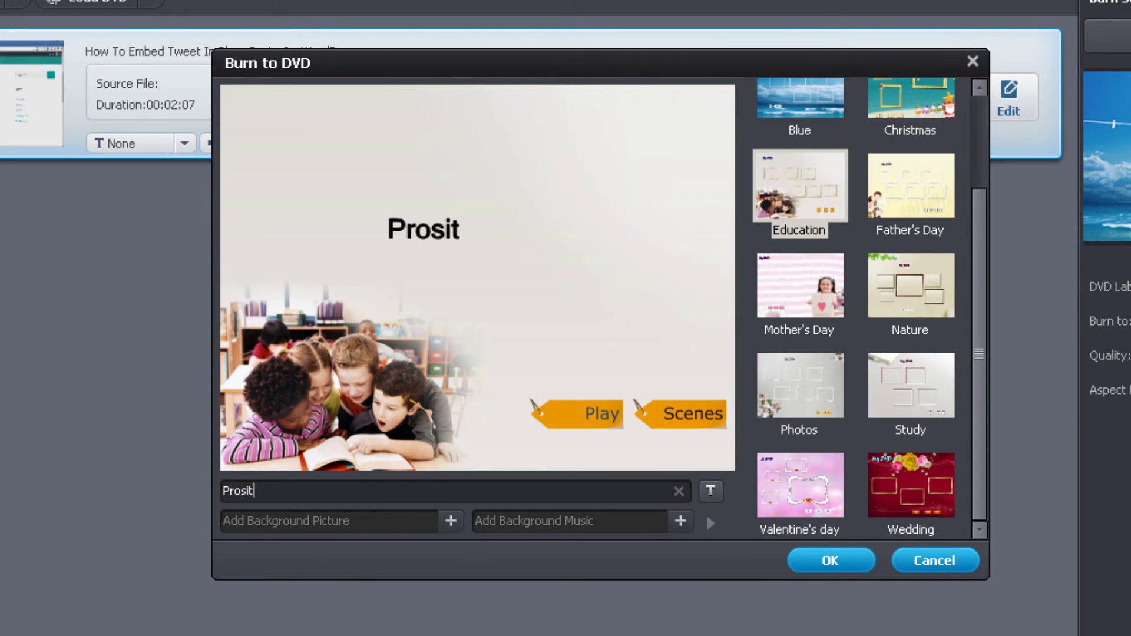
type("ettur")
key("BackSpace")
key("BackSpace")
key("BackSpace")
type("utorial Video ")
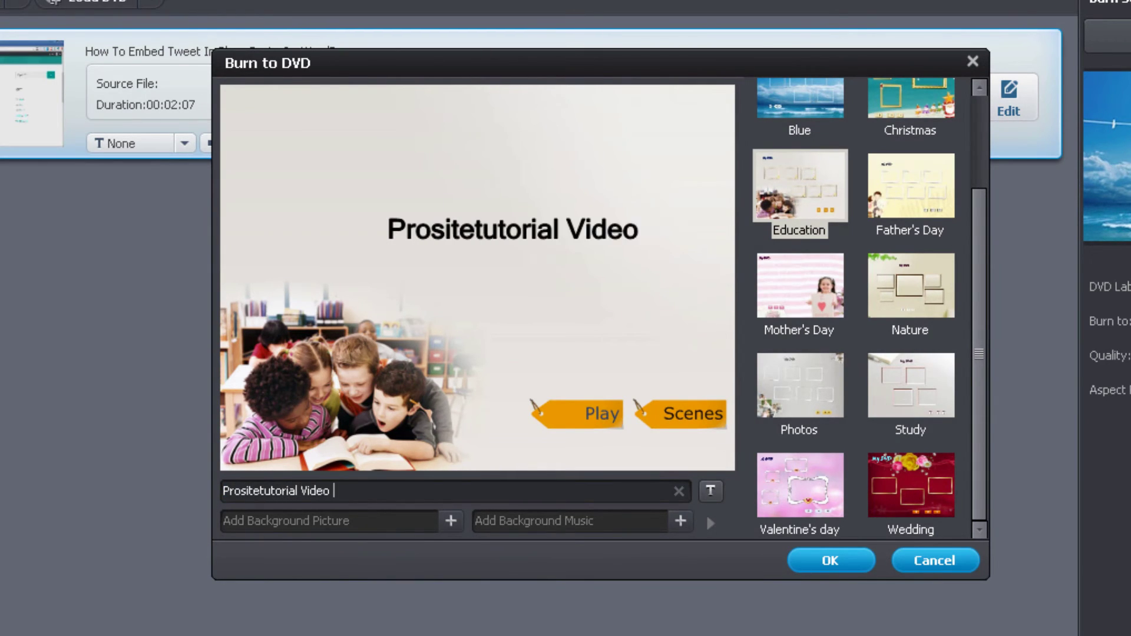
type("Guide")
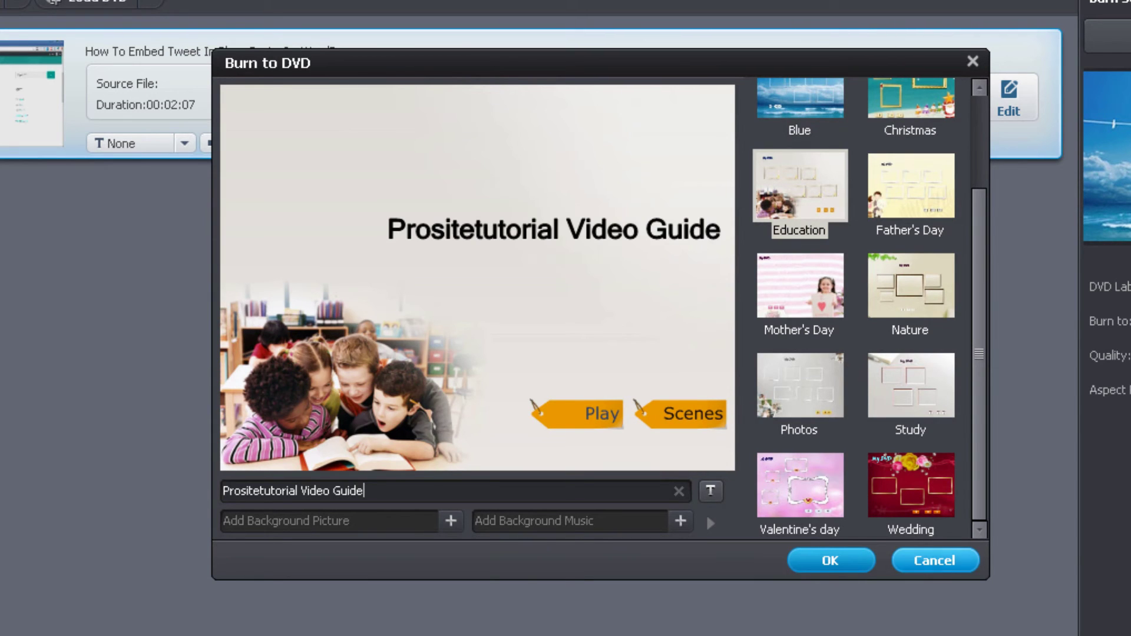
Preview the DVD menu's video playback and its Scenes page, returning to the main menu page each time
left_click(561, 434)
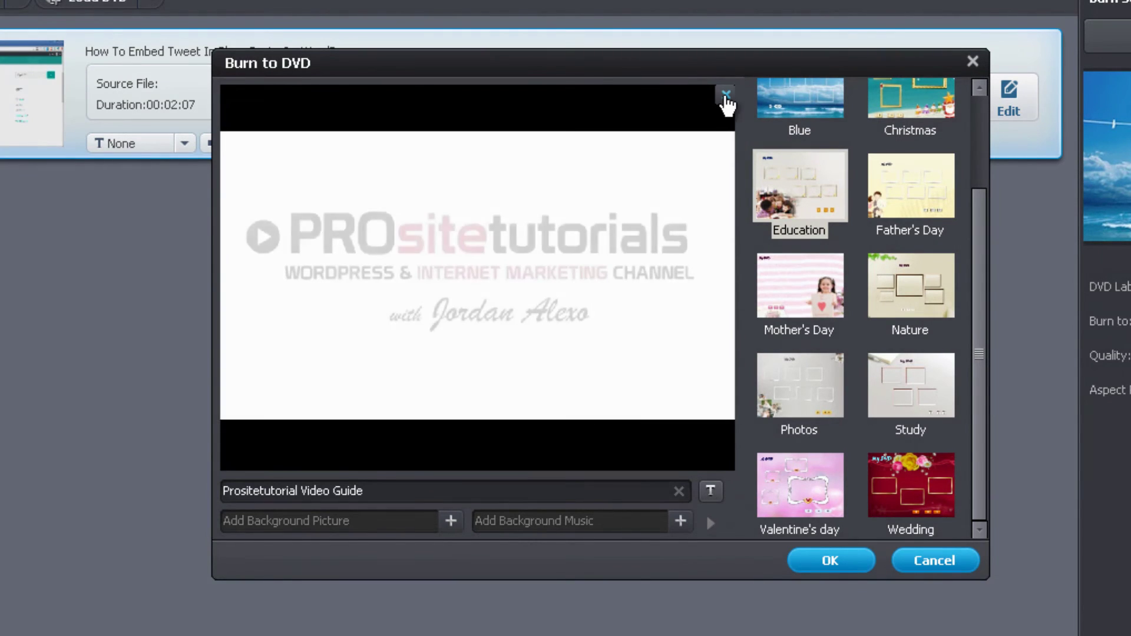
left_click(725, 97)
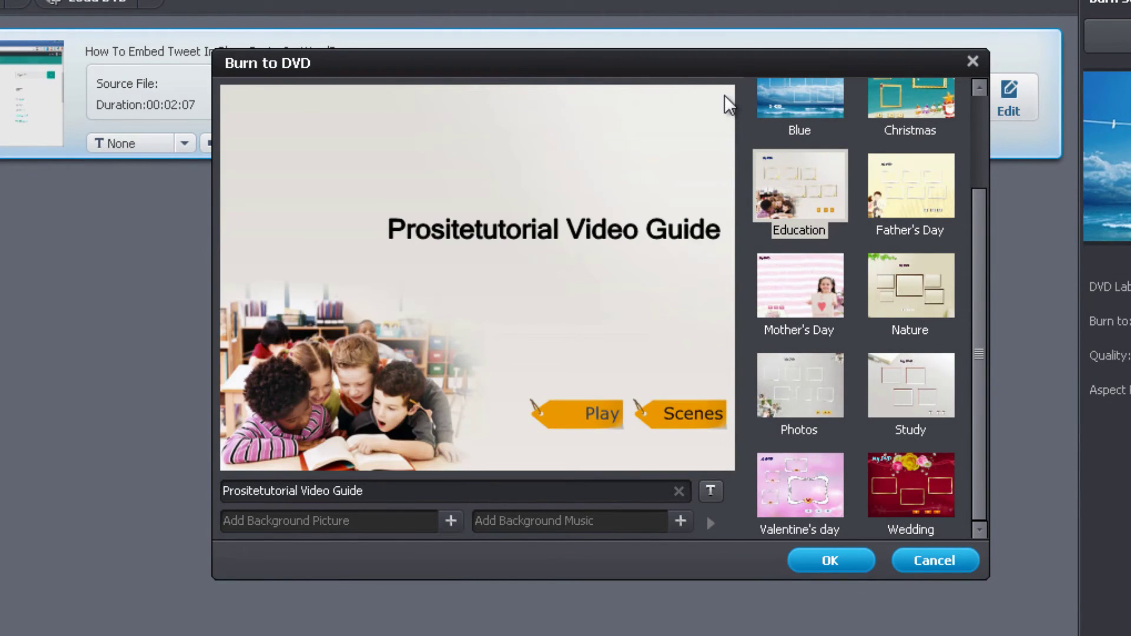
left_click(684, 430)
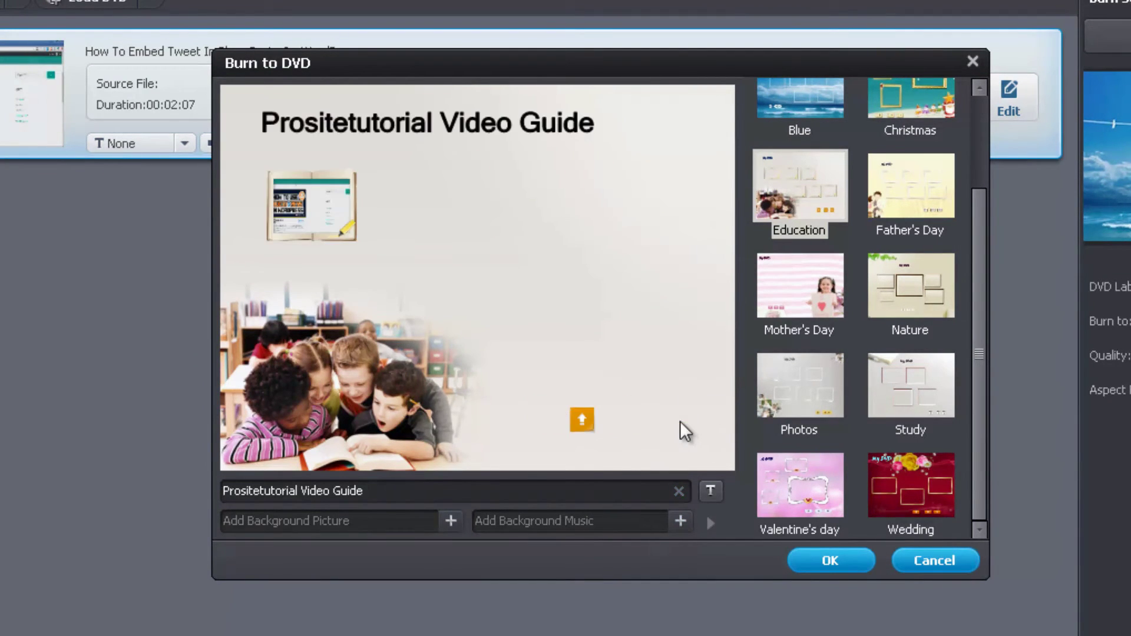
left_click(581, 423)
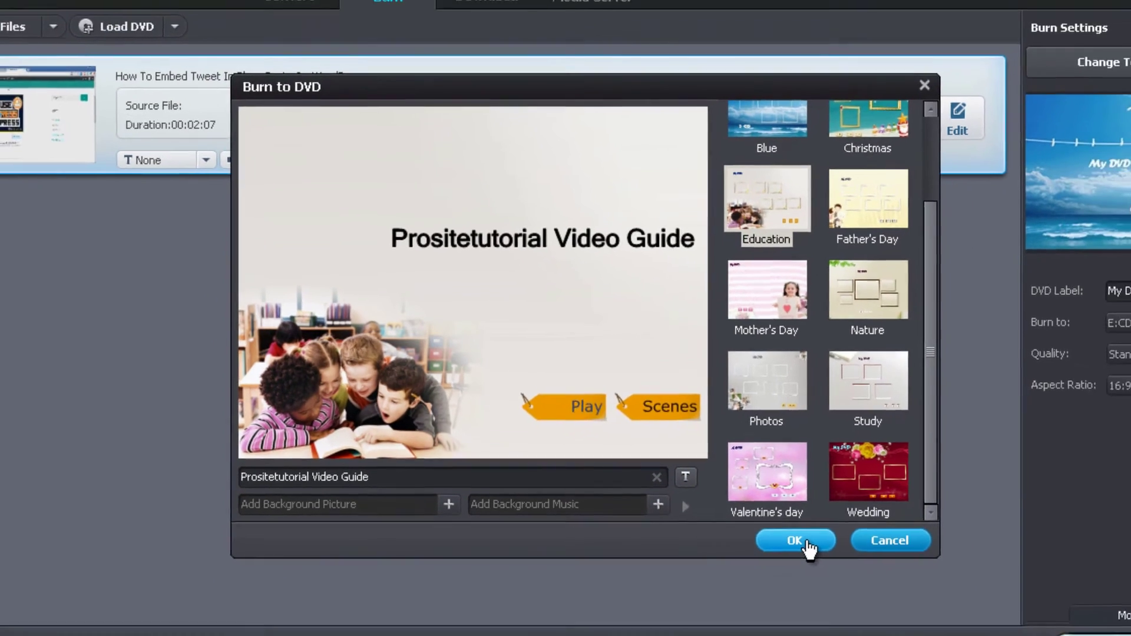
Apply the Education menu template and try to burn the video to DVD
left_click(839, 564)
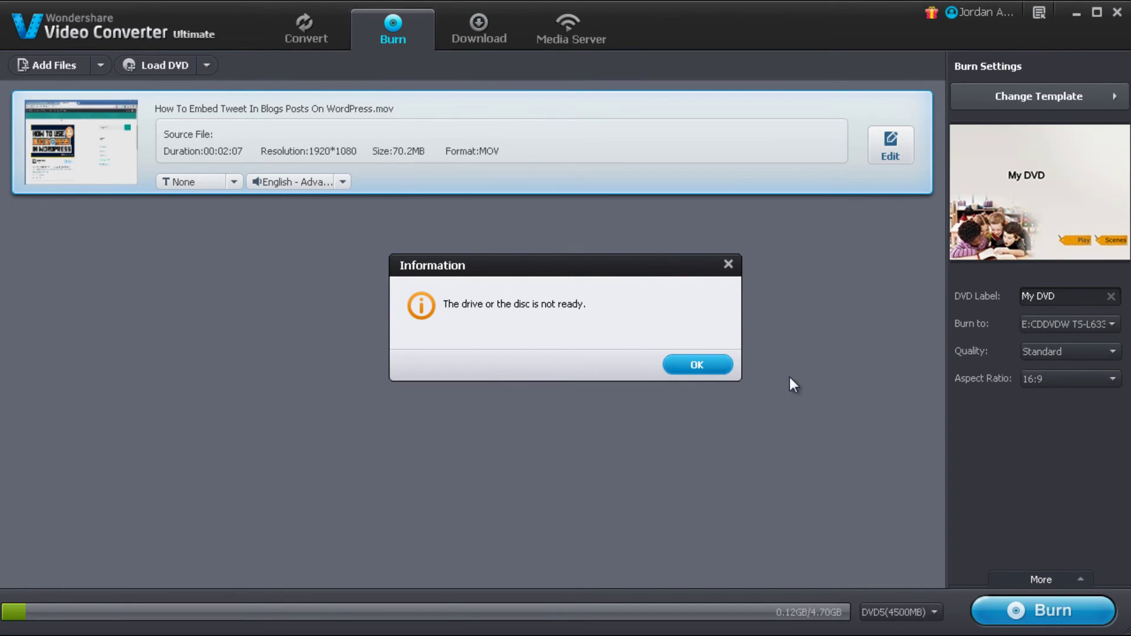
left_click(700, 366)
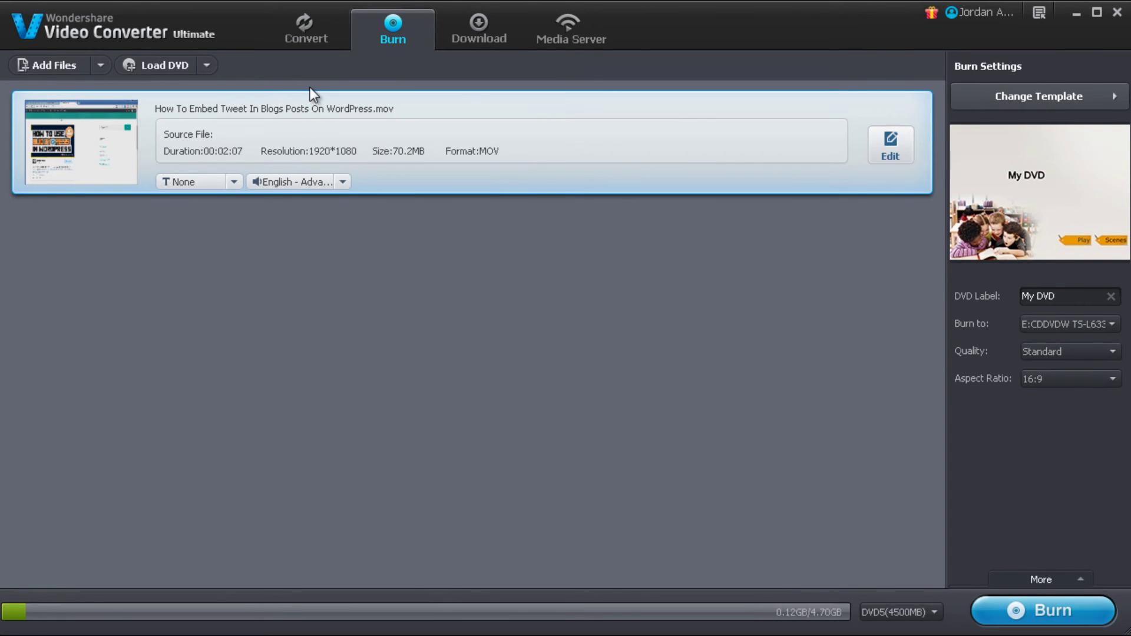
Go to the download section and copy the URL of the YouTube video on making money with Google Adsense from the browser
left_click(477, 28)
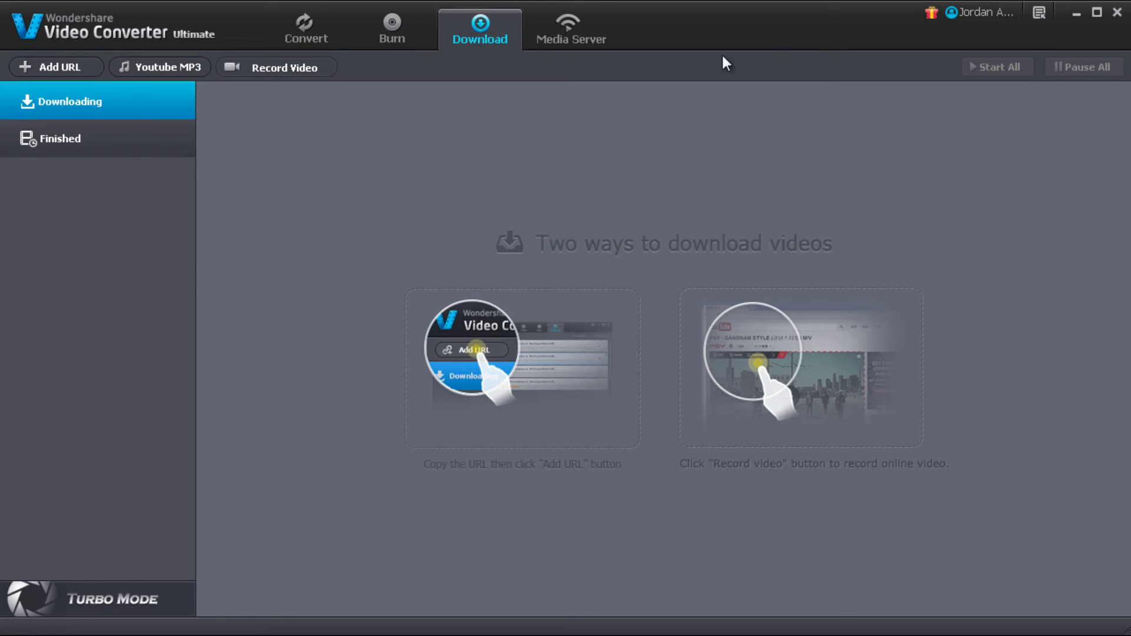
key("alt+Tab")
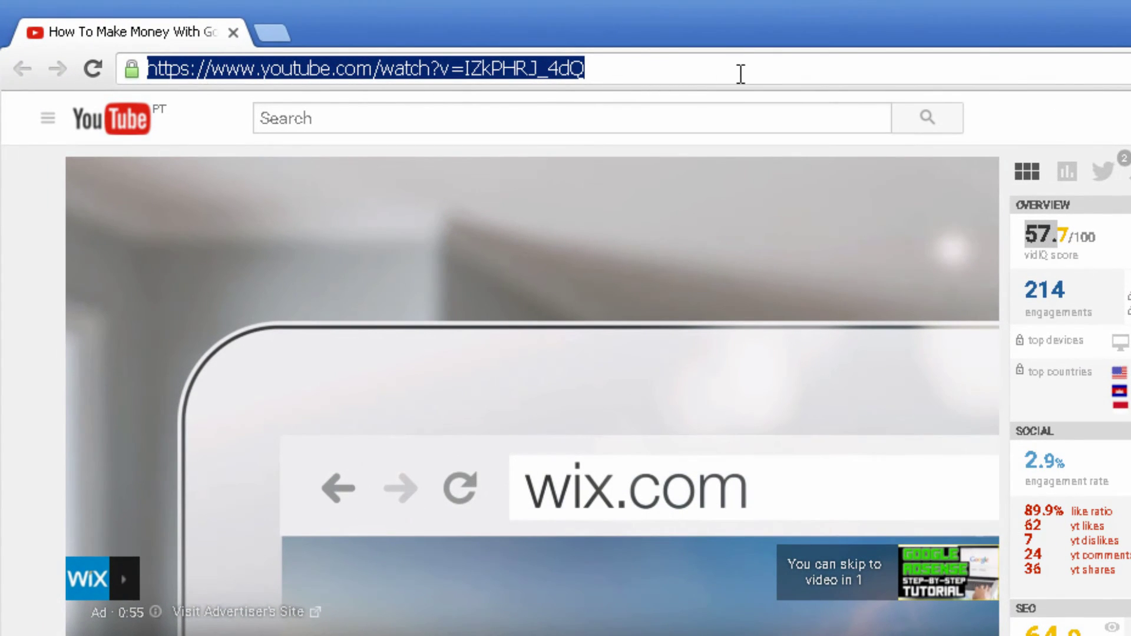
left_click_drag(741, 70, 118, 69)
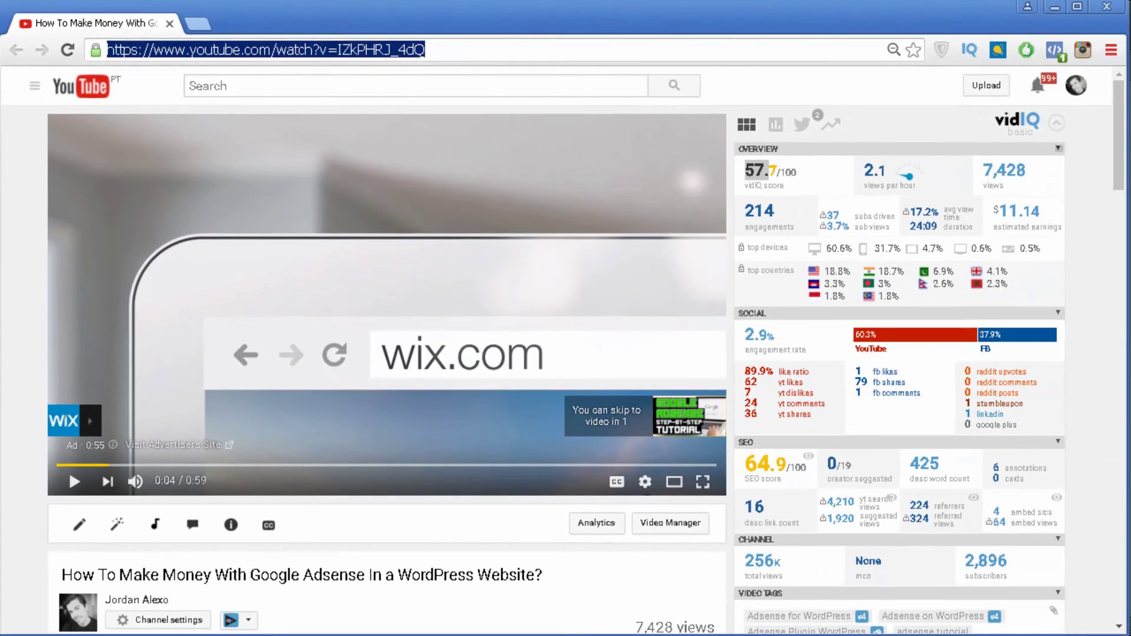
key("alt+Tab")
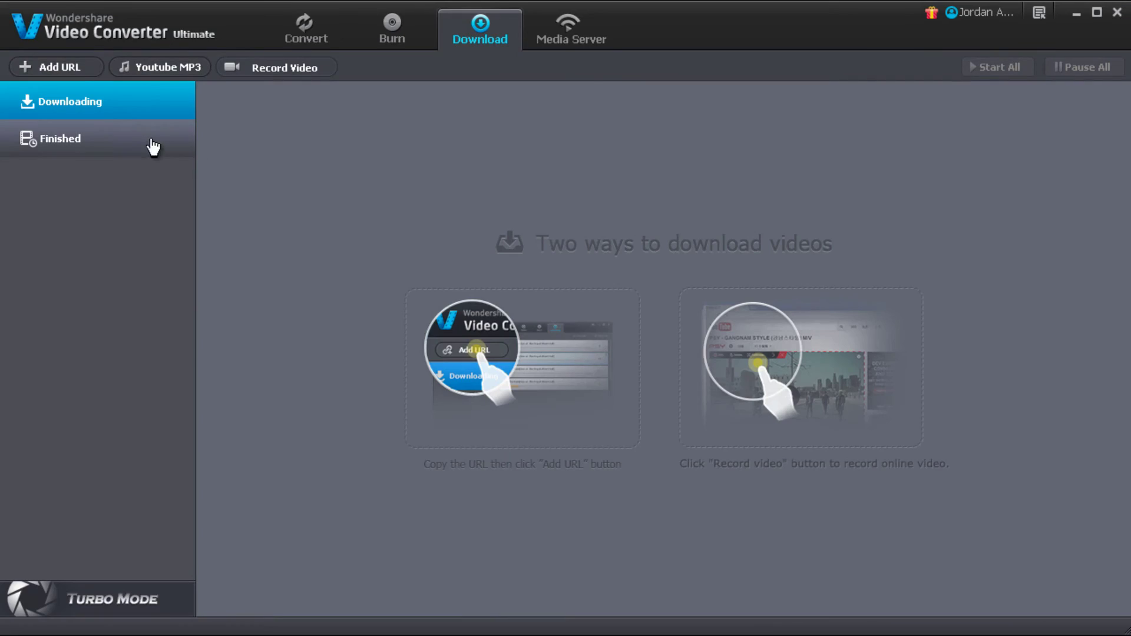
Add a new download for the copied YouTube URL as a single clip in Original Format
left_click(59, 66)
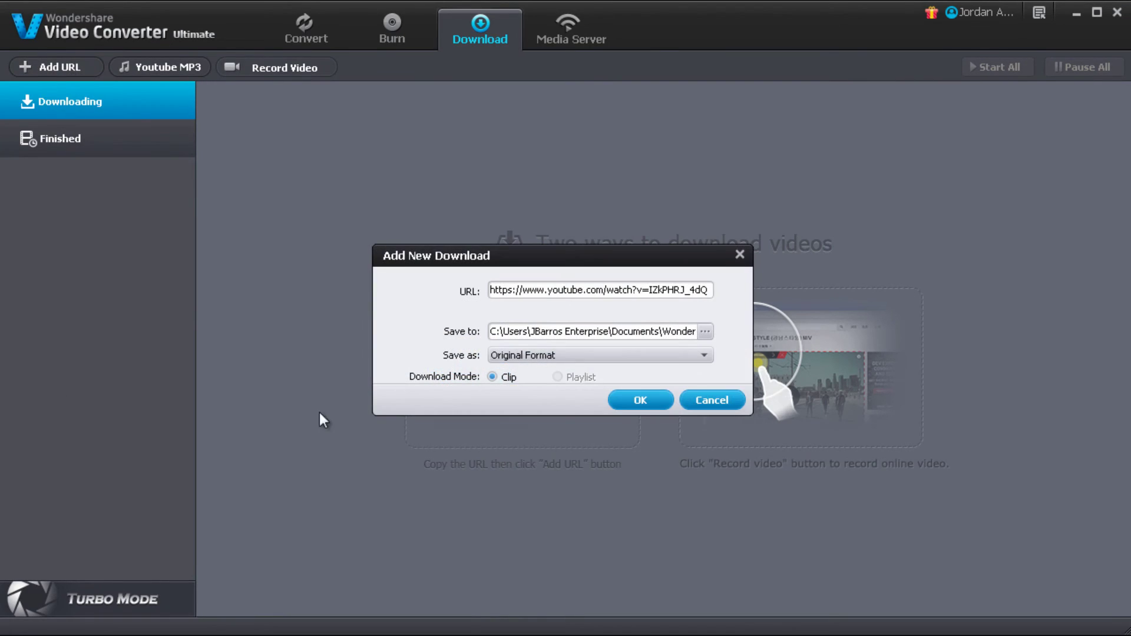
double_click(522, 291)
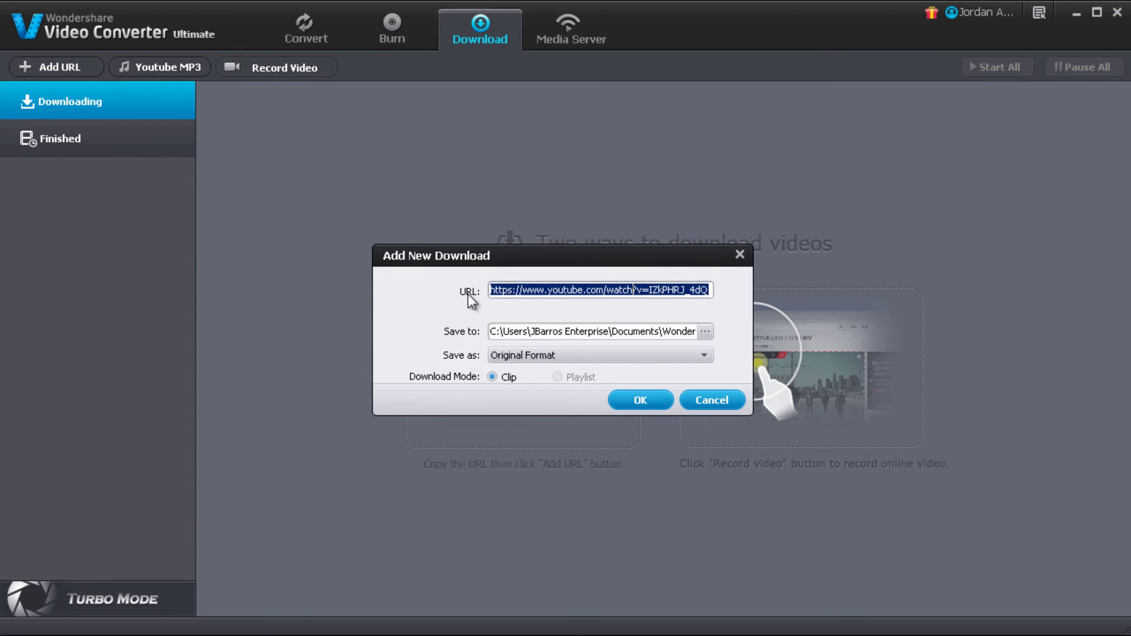
left_click(478, 296)
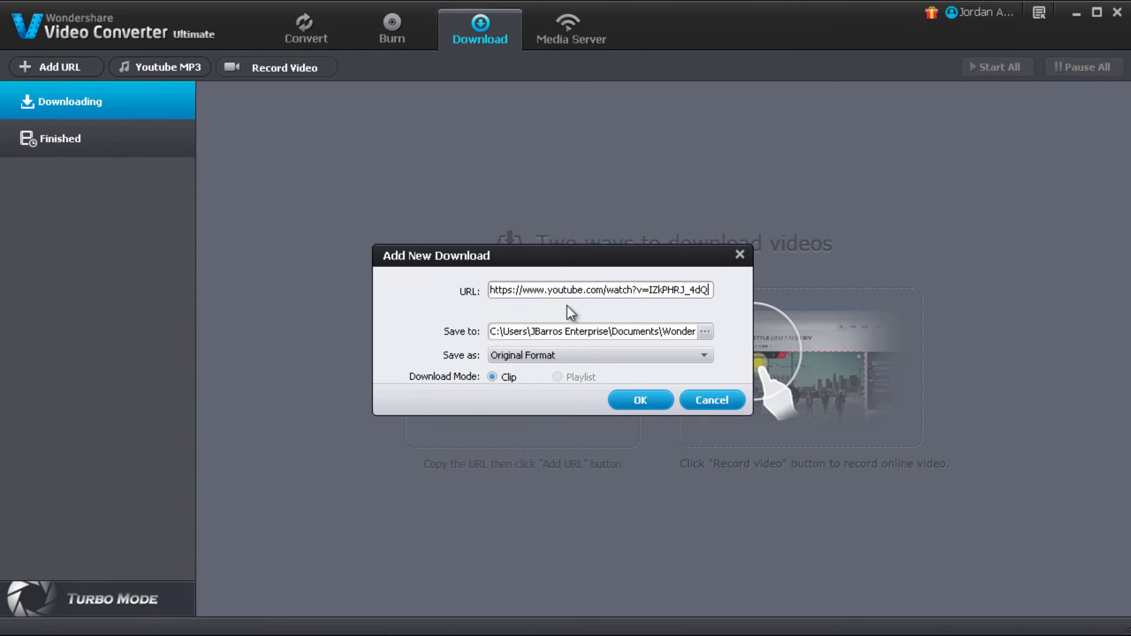
left_click(638, 400)
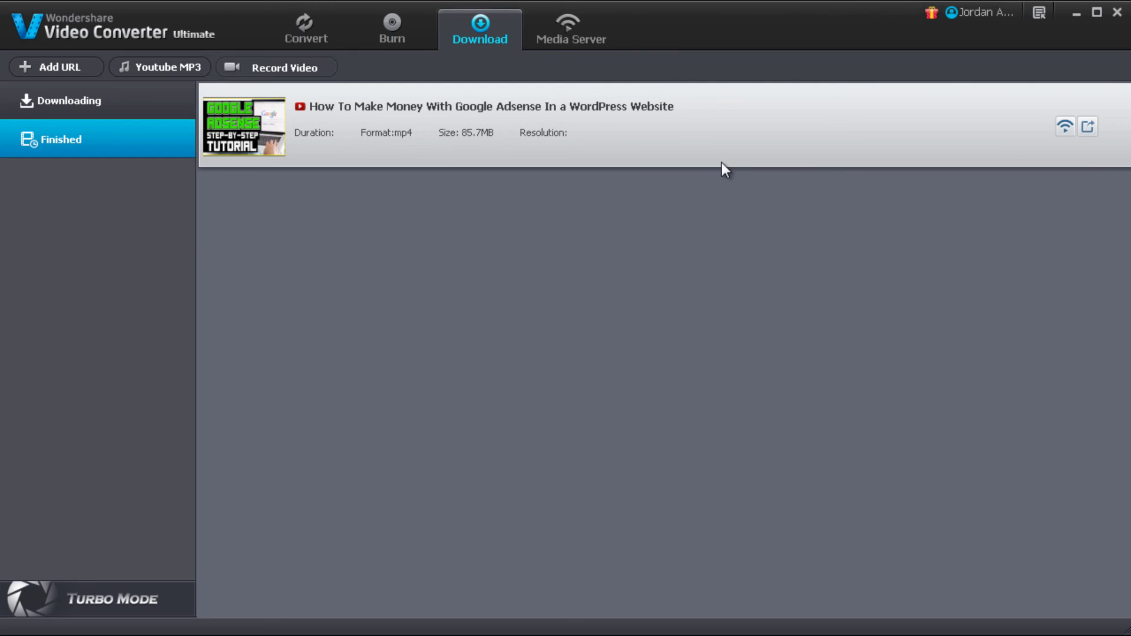
Open the download folder, check the downloaded MP4 file in it and close the folder window
left_click_drag(1067, 548, 535, 292)
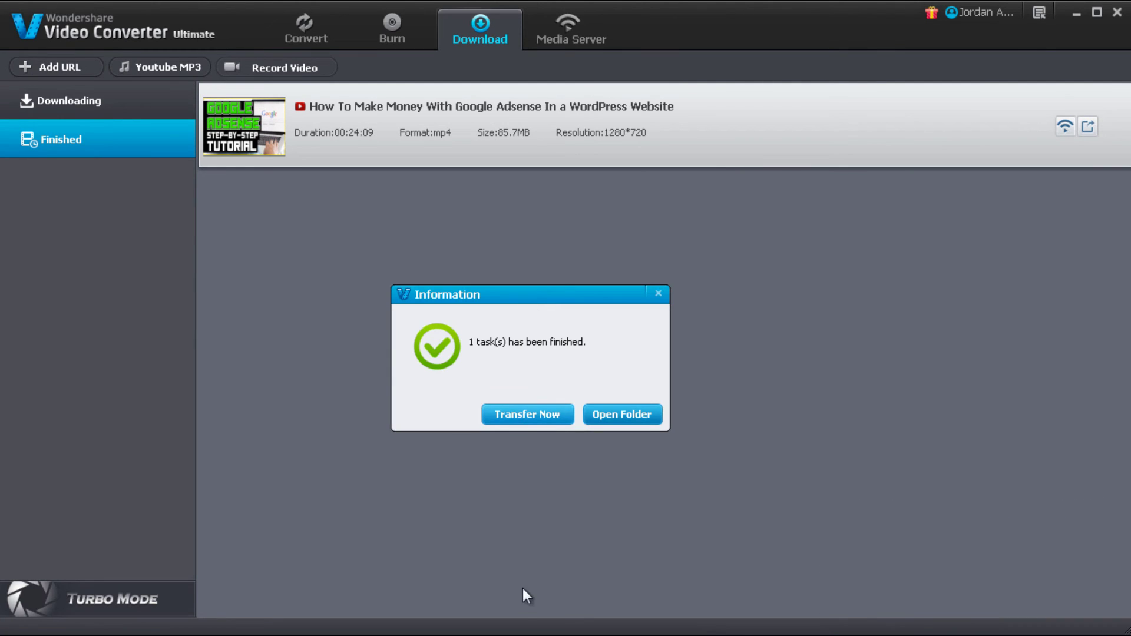
left_click(623, 416)
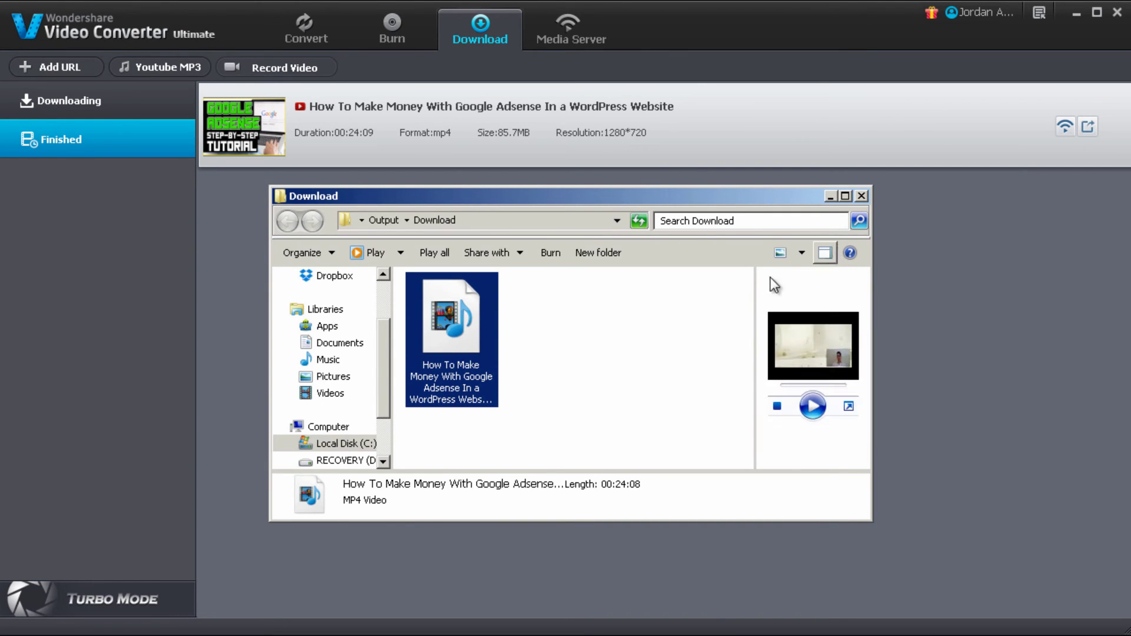
left_click(863, 196)
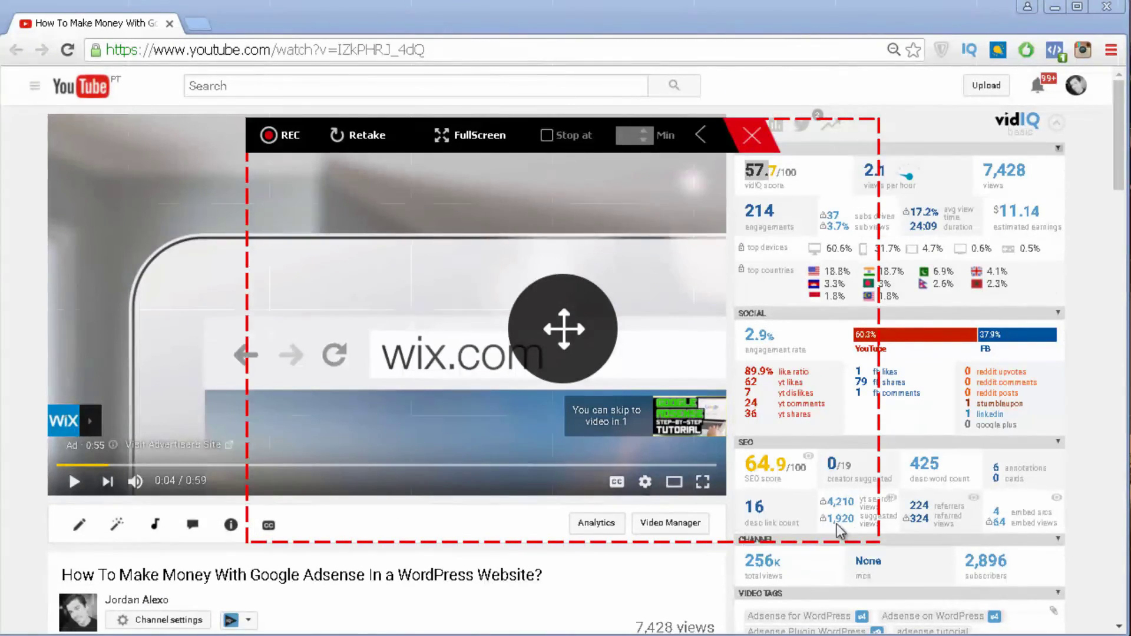
Enlarge the screen recorder's capture frame to cover almost the whole browser window and record the YouTube page
mouse_move(878, 133)
left_click_drag(879, 118, 1085, 18)
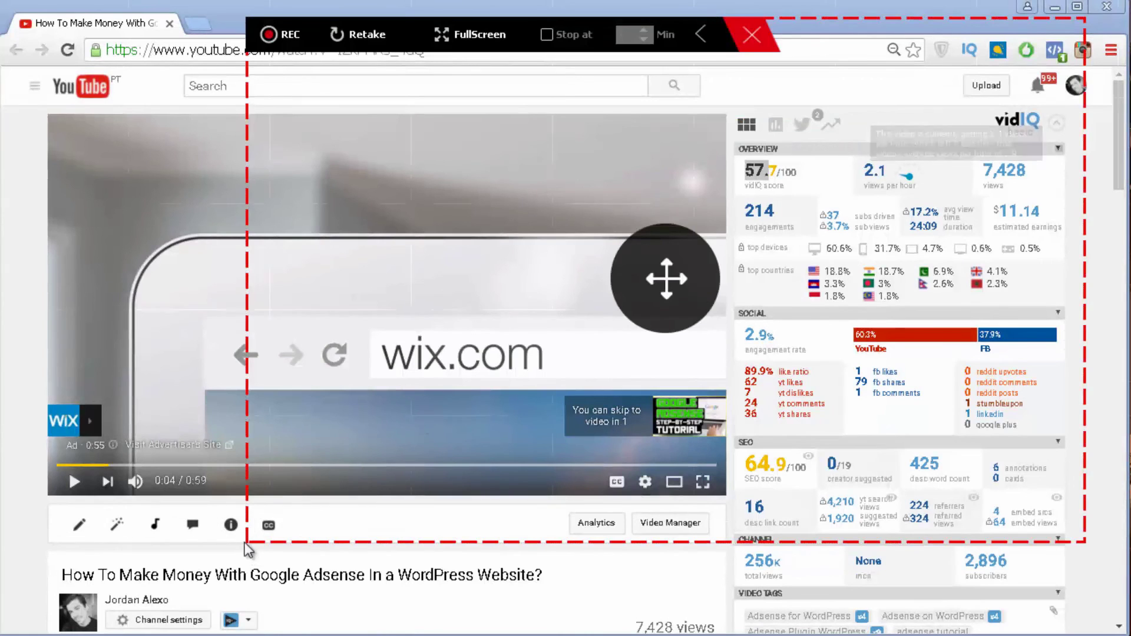
left_click_drag(238, 543, 7, 620)
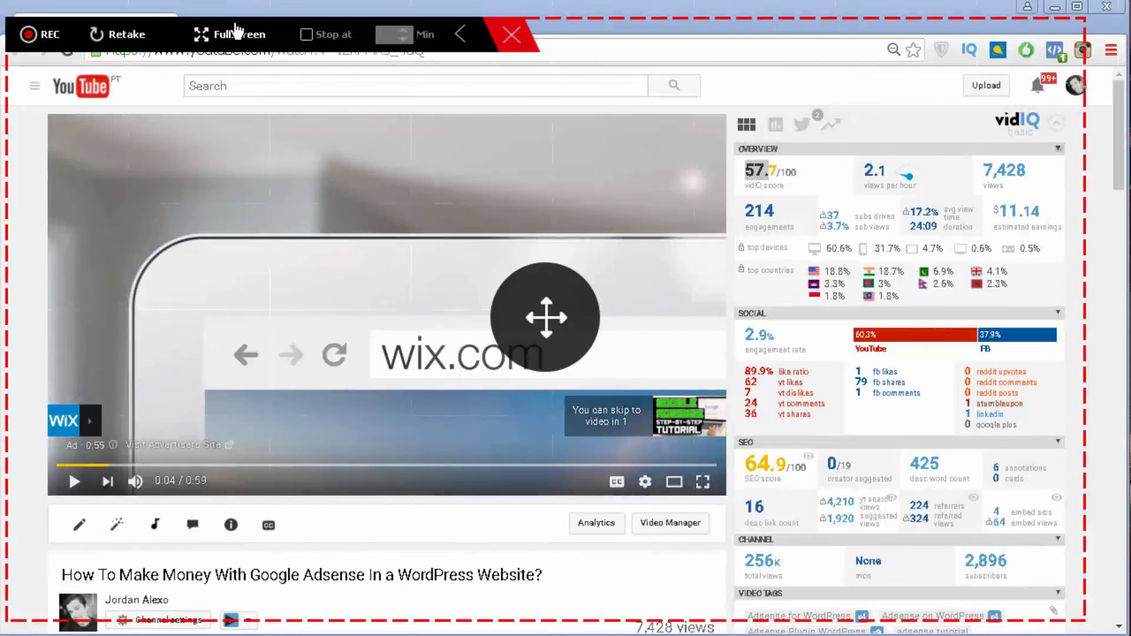
left_click(45, 46)
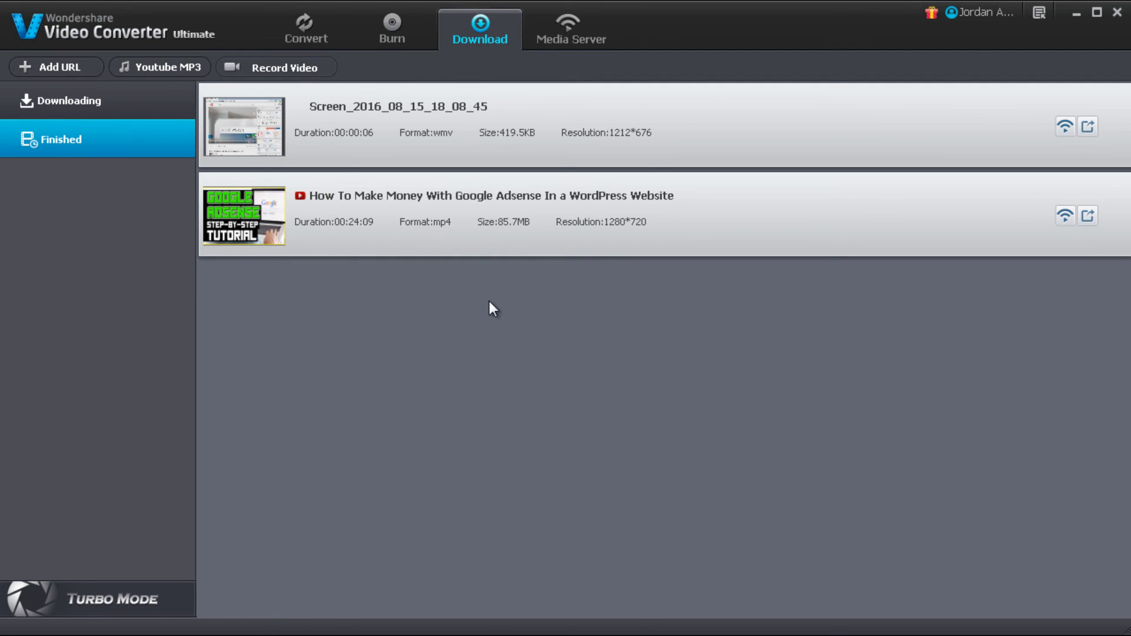
Open the media server and import the video "2 Easy Ways To Remove Power by WordPress.mp4" into its Movie library
left_click(569, 42)
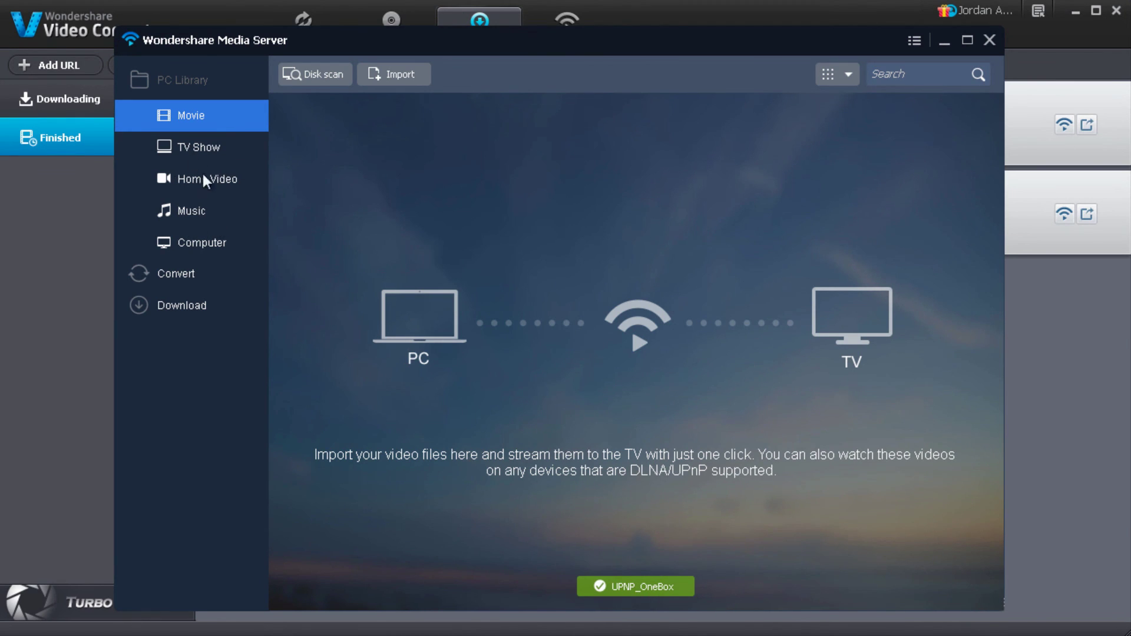
left_click(204, 218)
left_click(213, 108)
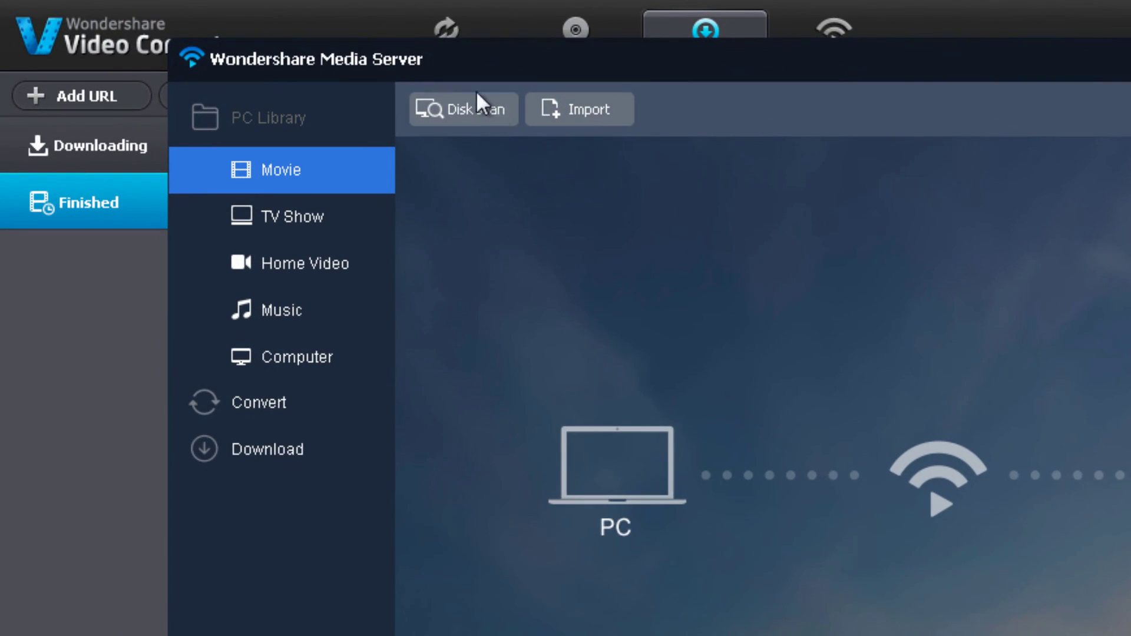
left_click(582, 117)
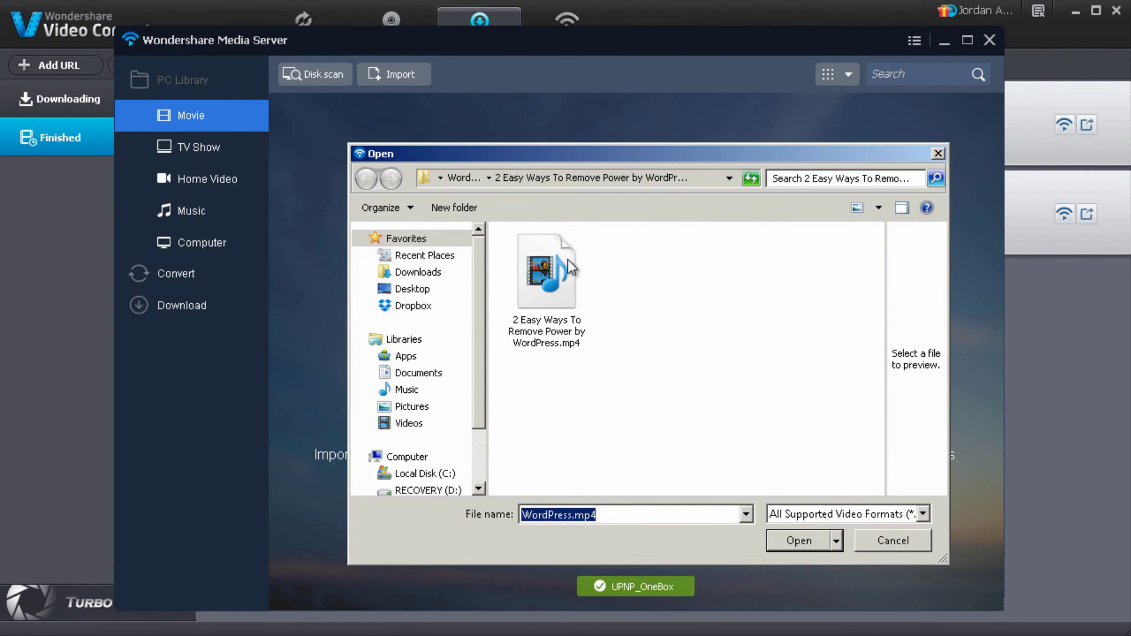
left_click(710, 367)
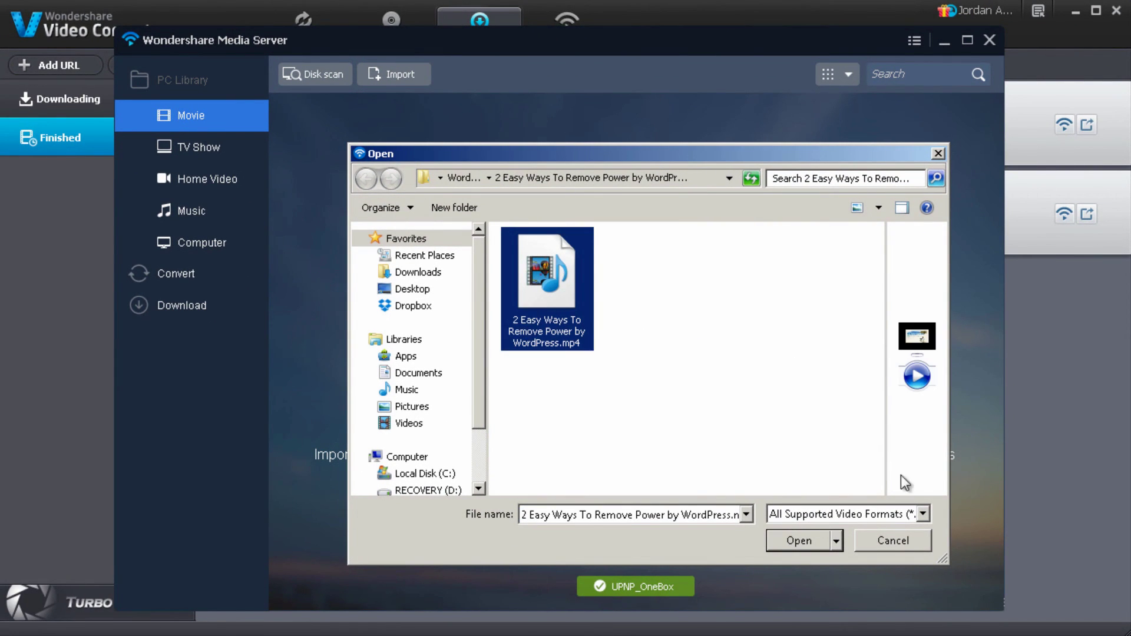
left_click(796, 540)
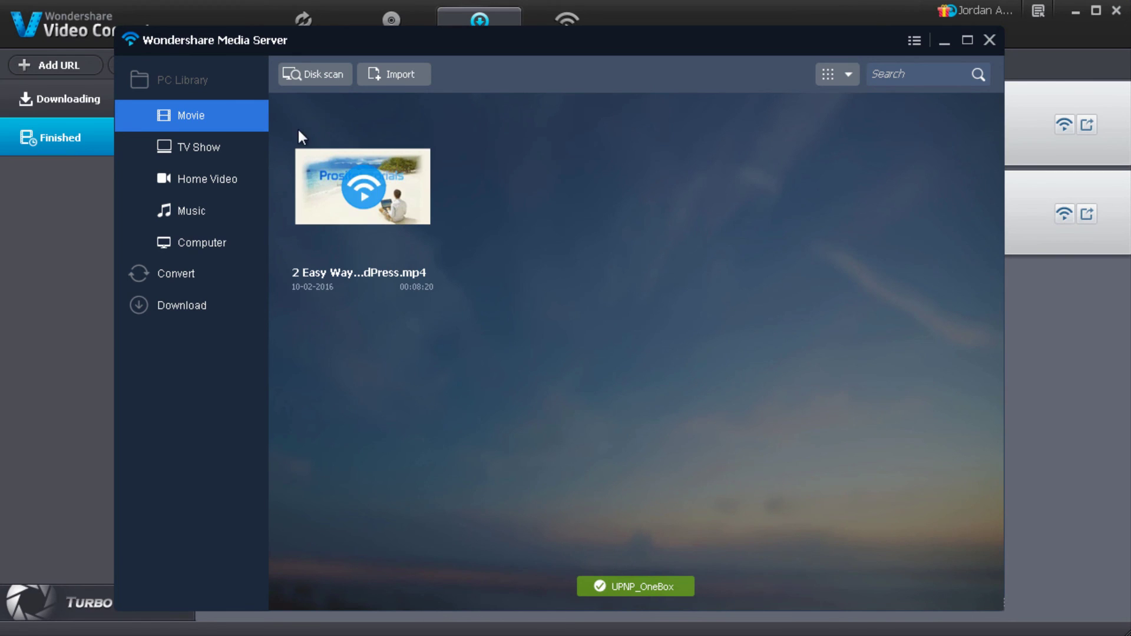
Open the imported movie in the media server's player
left_click(430, 205)
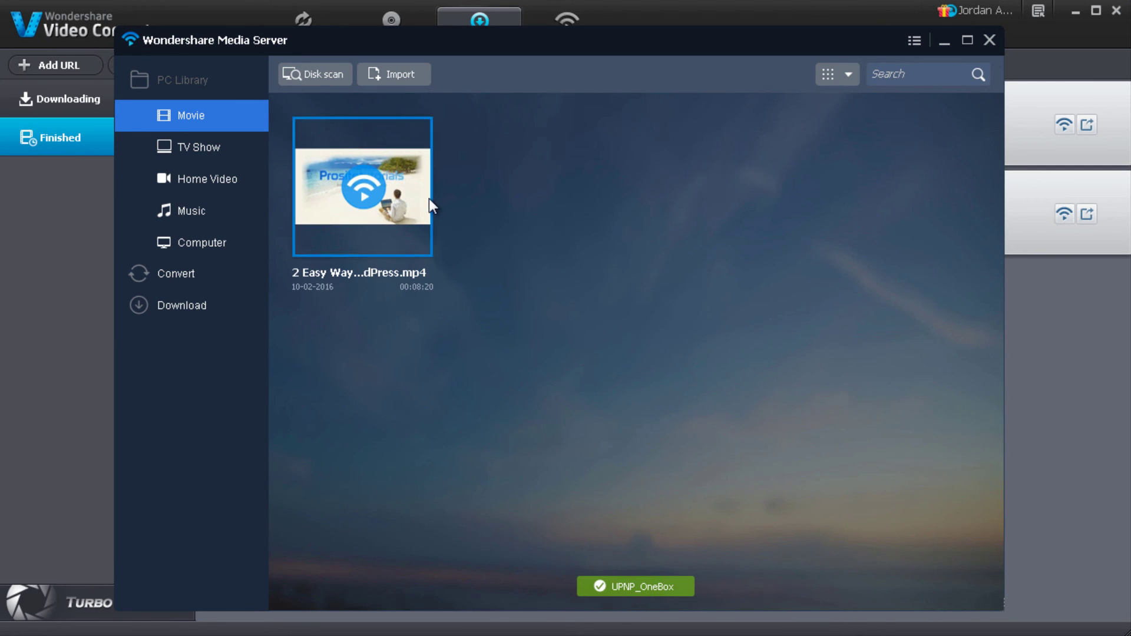
left_click(373, 190)
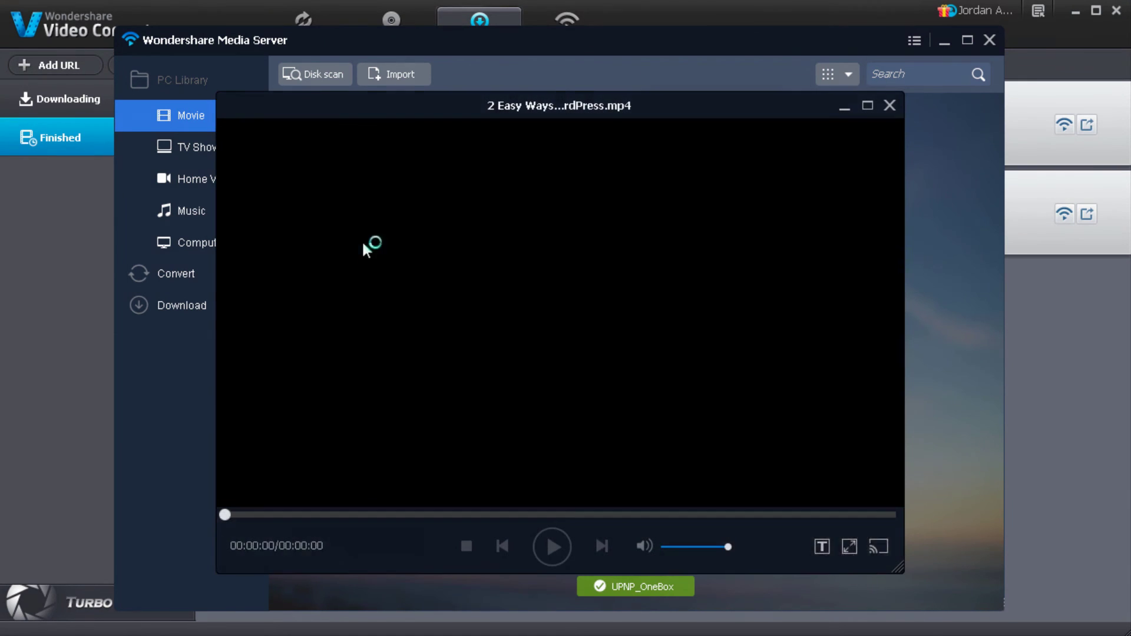